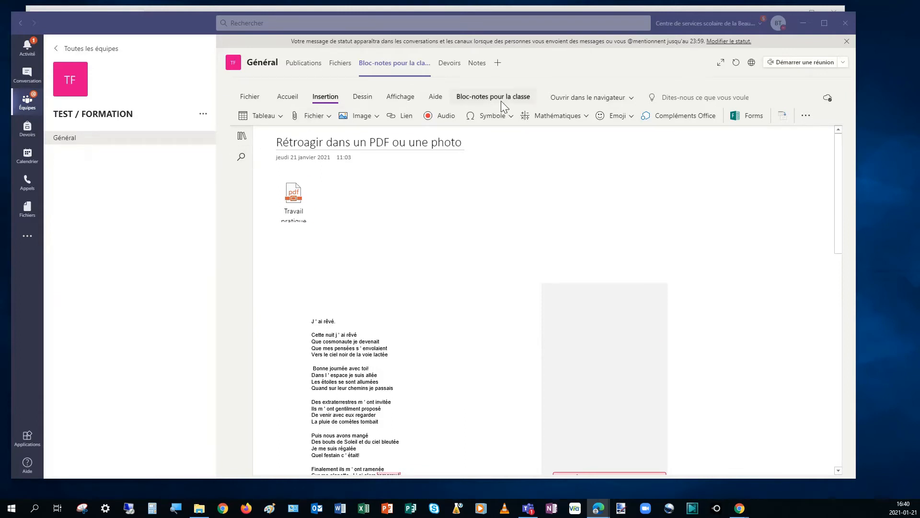
click(413, 64)
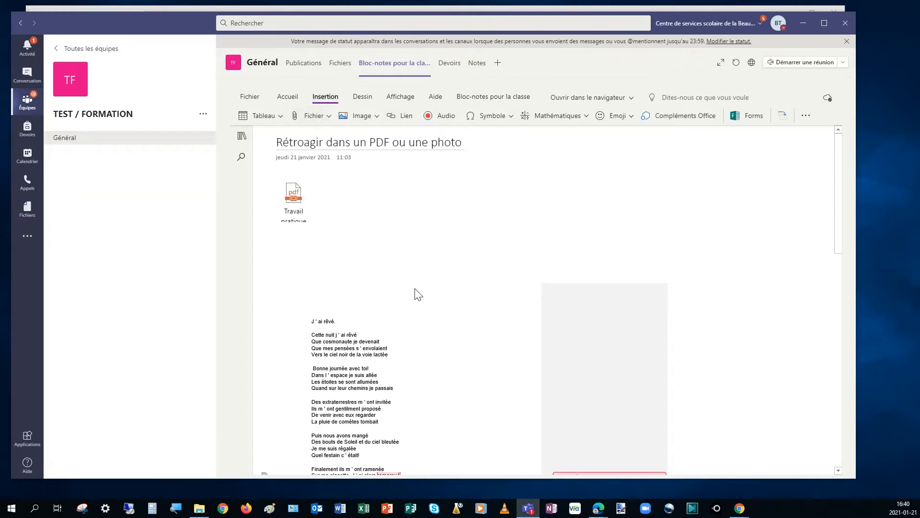
scroll(415, 294, down, 3)
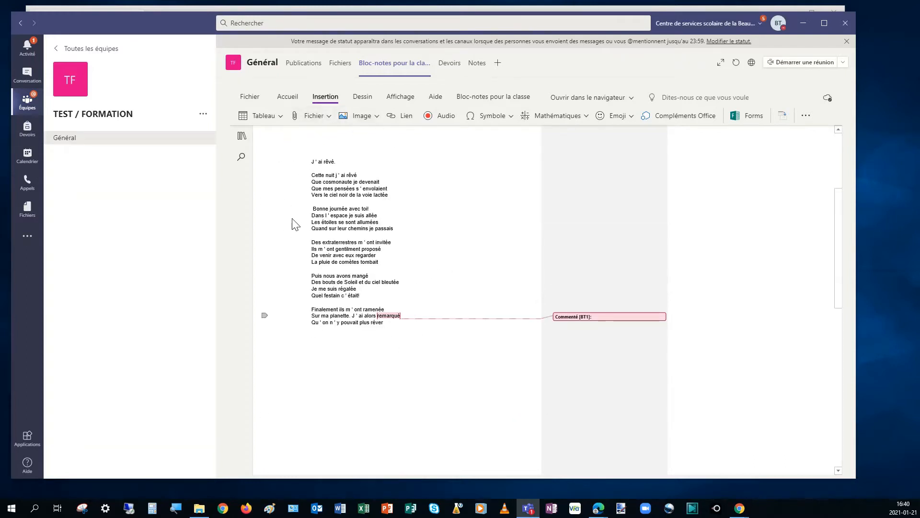
scroll(372, 218, up, 3)
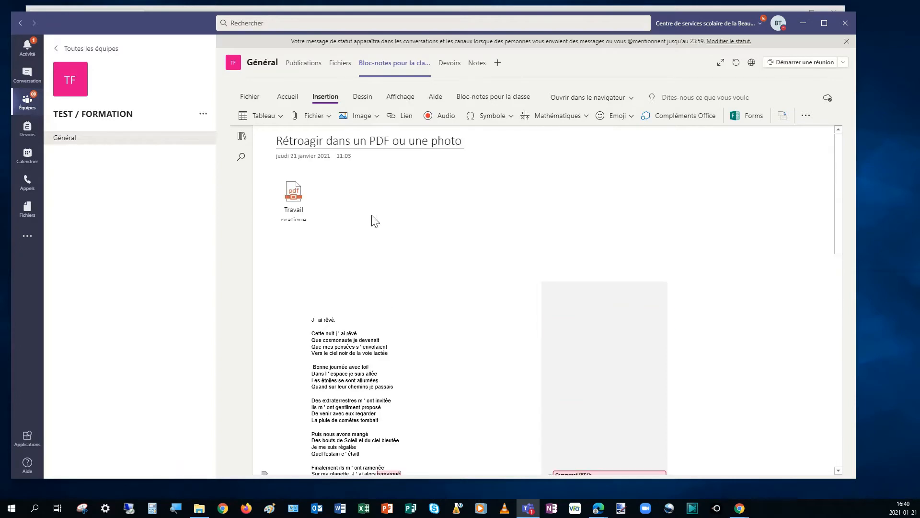
click(329, 116)
click(594, 243)
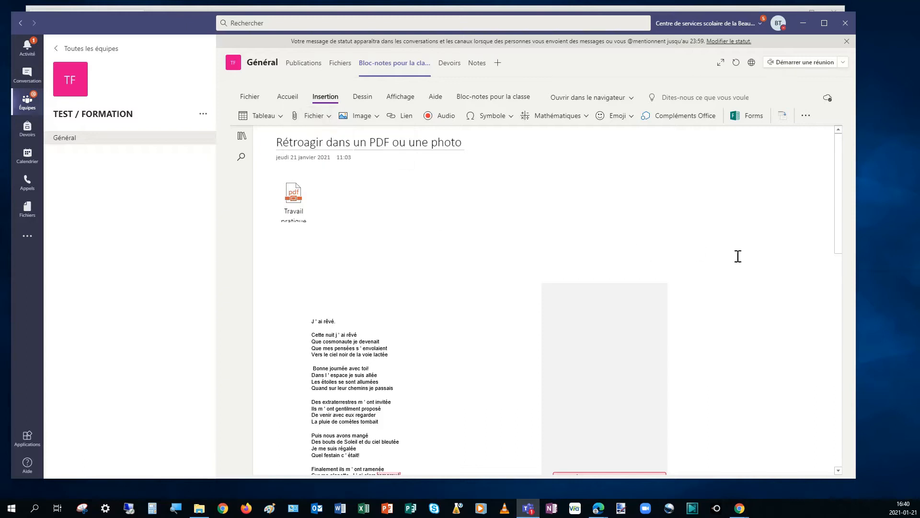
Step: Create an empty note container in the blank area to the right of the existing poem printout
click(749, 271)
drag(750, 265, 707, 219)
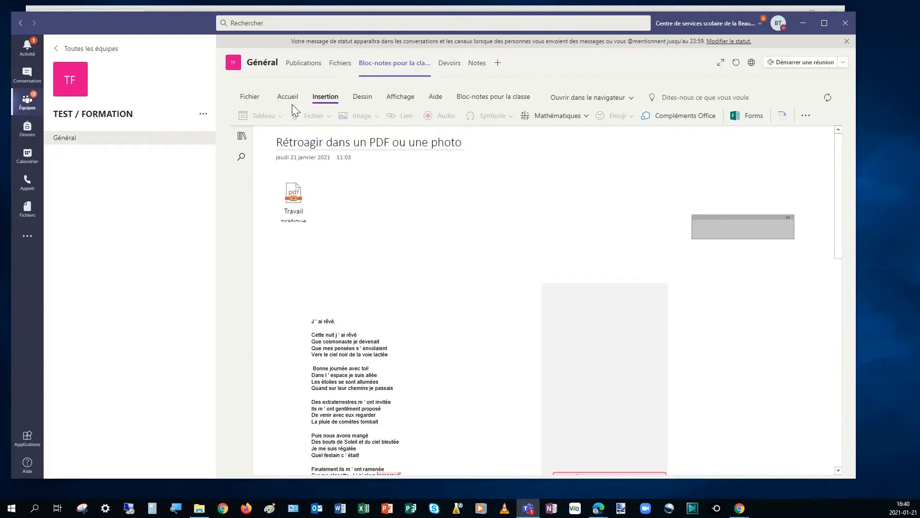
click(709, 233)
Step: Insert a printout of the file Travail pratique.pdf into the new note container
click(328, 117)
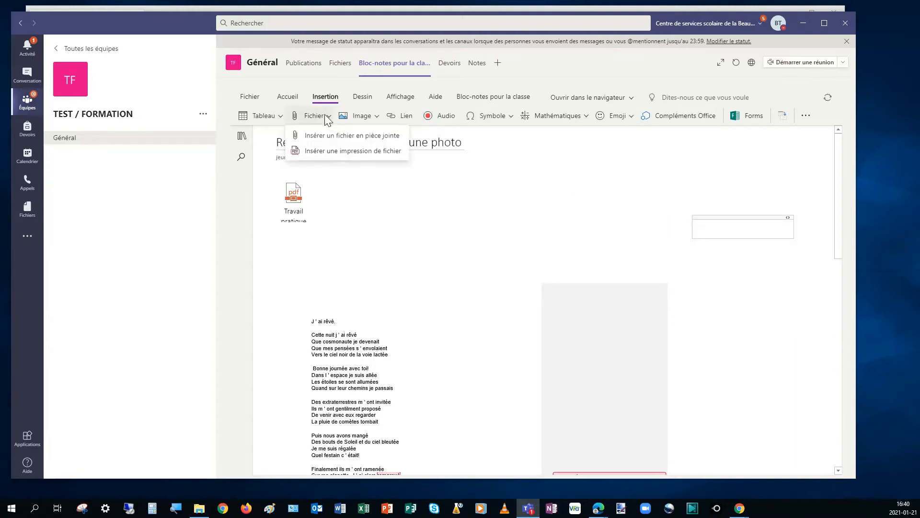
click(346, 151)
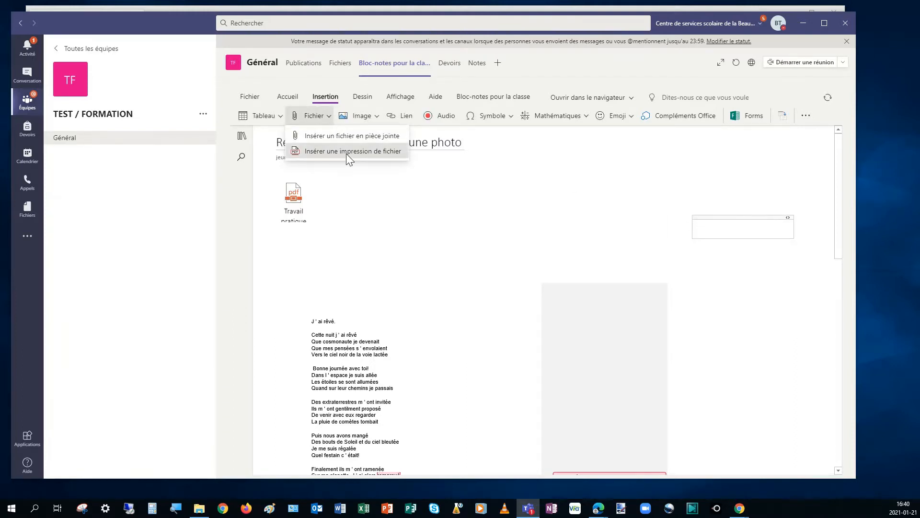
click(511, 292)
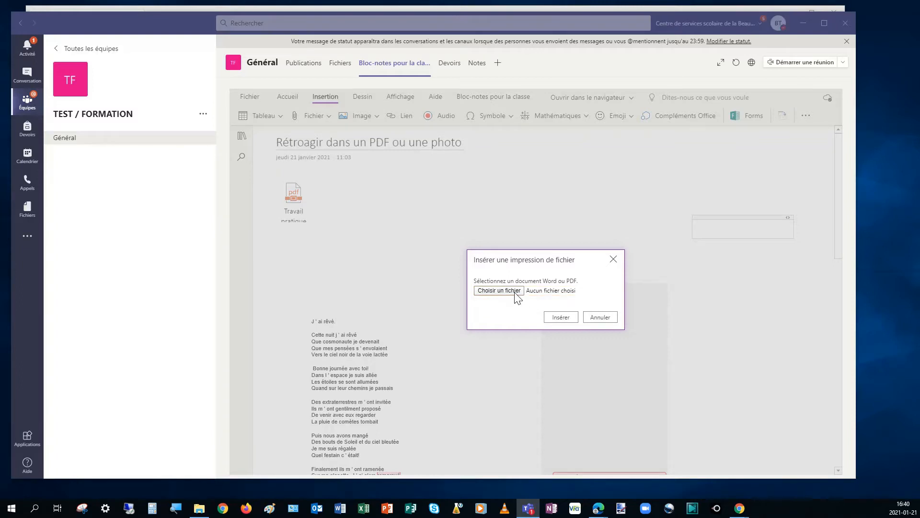
scroll(343, 235, down, 1)
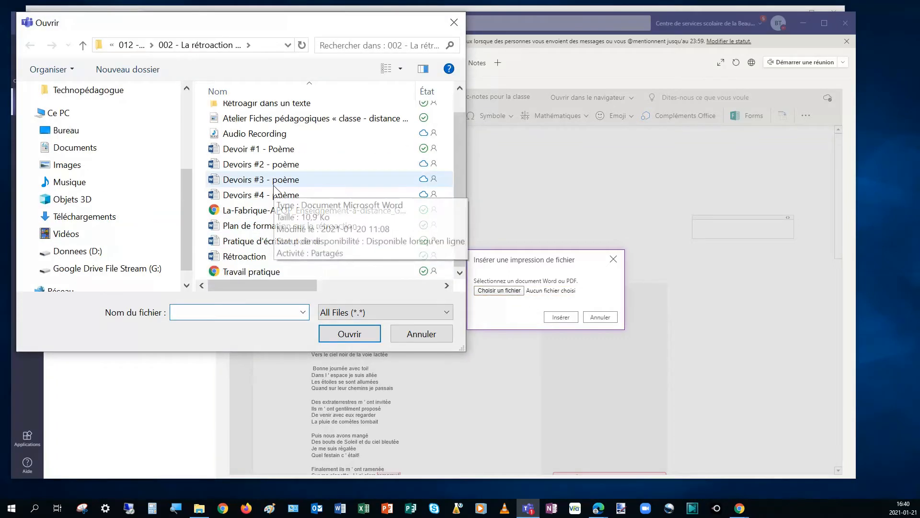
click(292, 271)
click(344, 335)
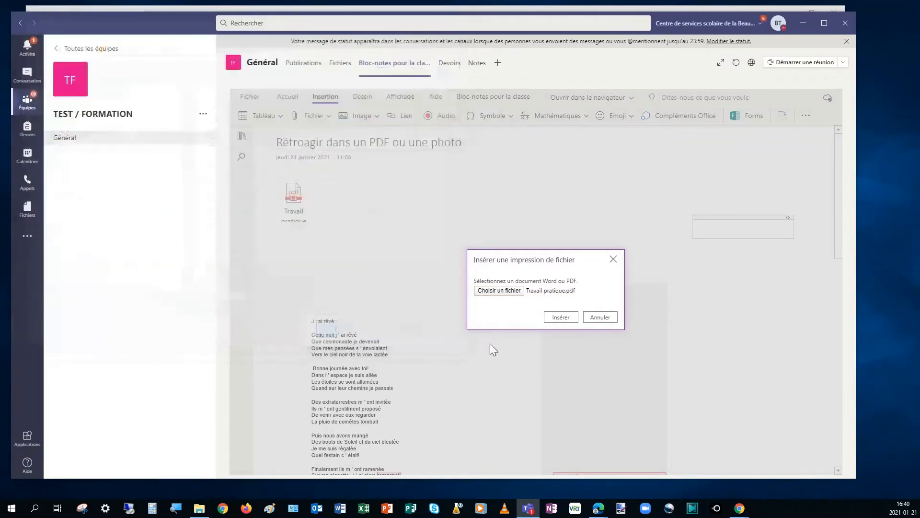
click(555, 315)
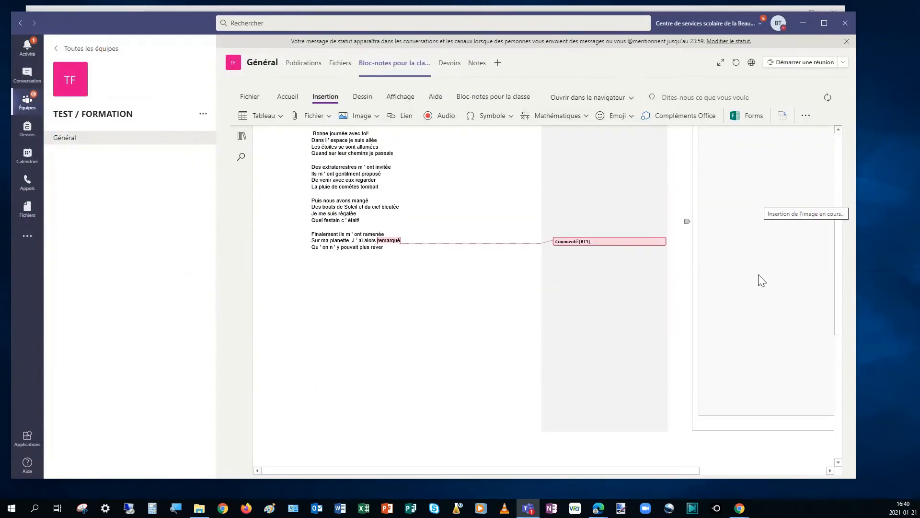
Step: Move the container with the newly inserted printout slightly lower on the page, beside the original poem
drag(649, 470, 807, 466)
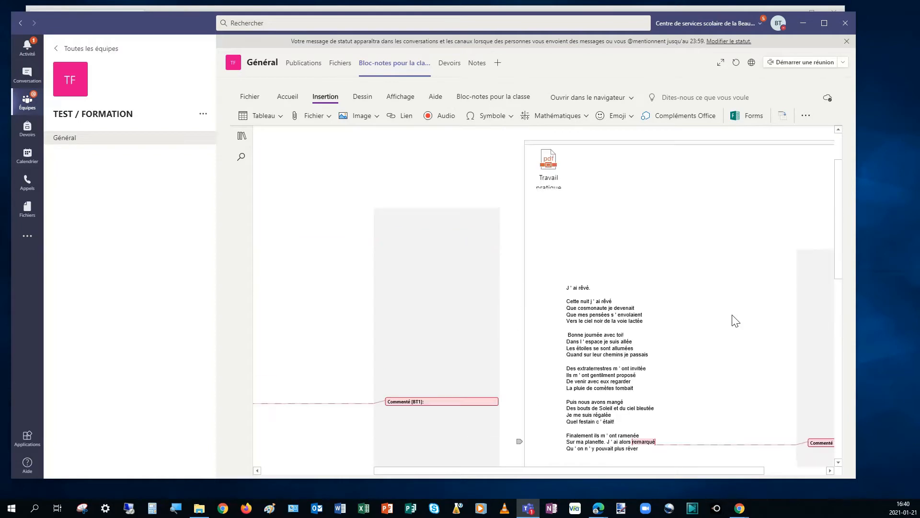
drag(621, 142, 626, 213)
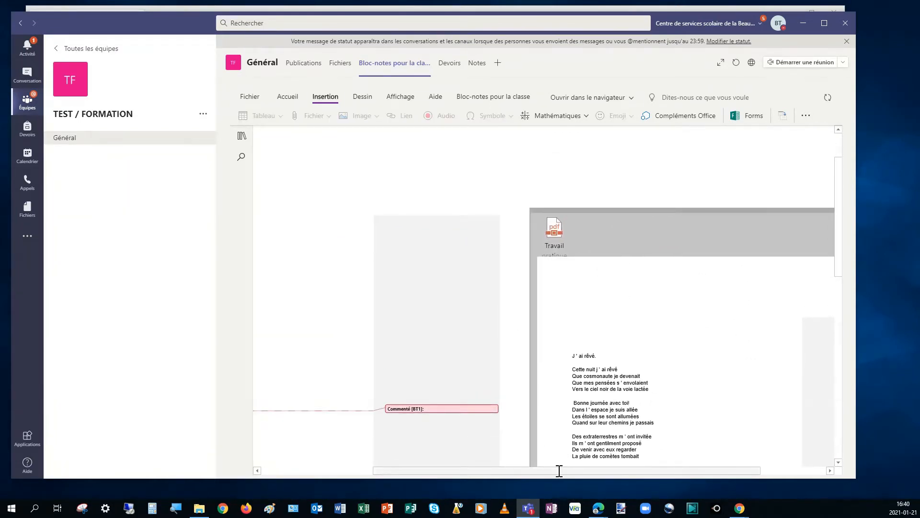
drag(559, 471, 394, 465)
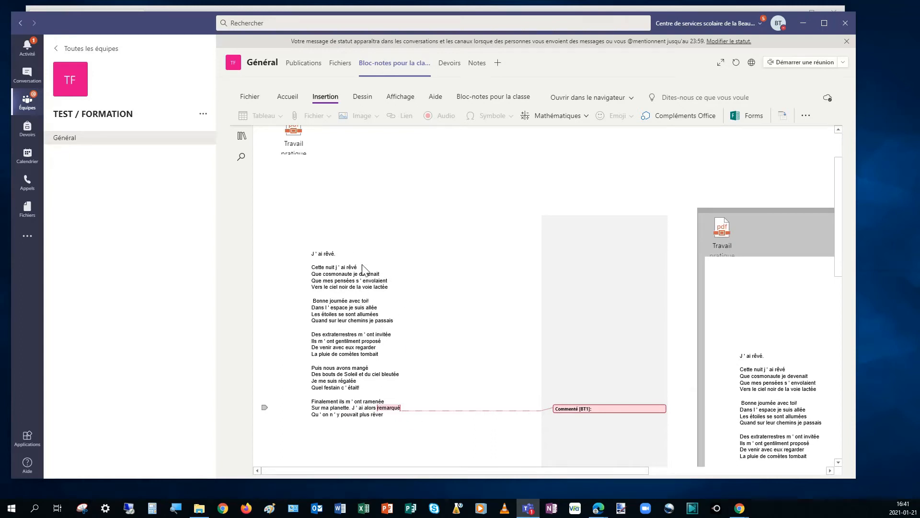
Step: Delete the page image of the second printout, keeping its PDF attachment
scroll(374, 252, down, 3)
drag(839, 259, 844, 222)
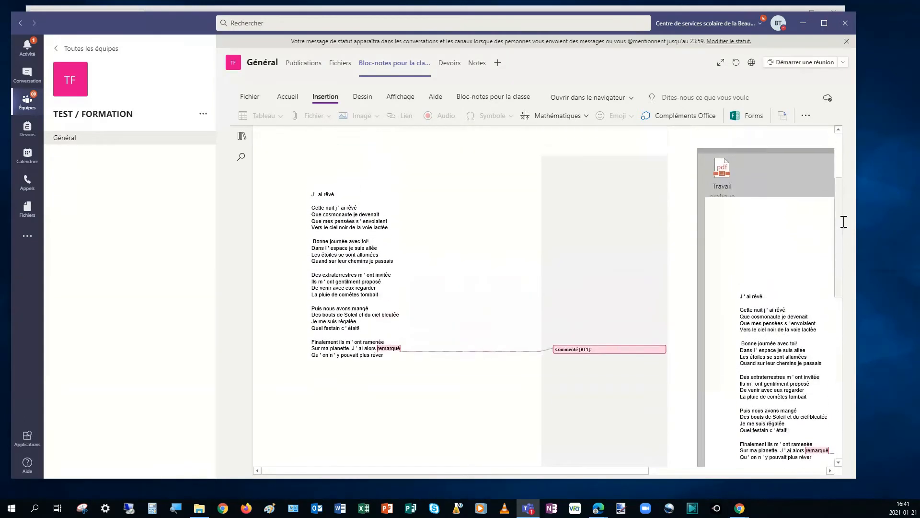
click(626, 142)
scroll(655, 263, down, 9)
click(756, 214)
scroll(755, 261, up, 10)
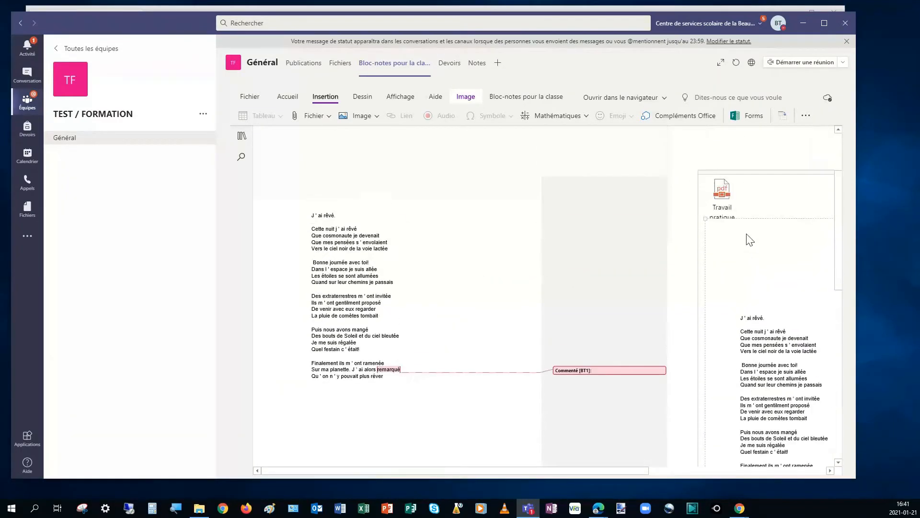
key(Delete)
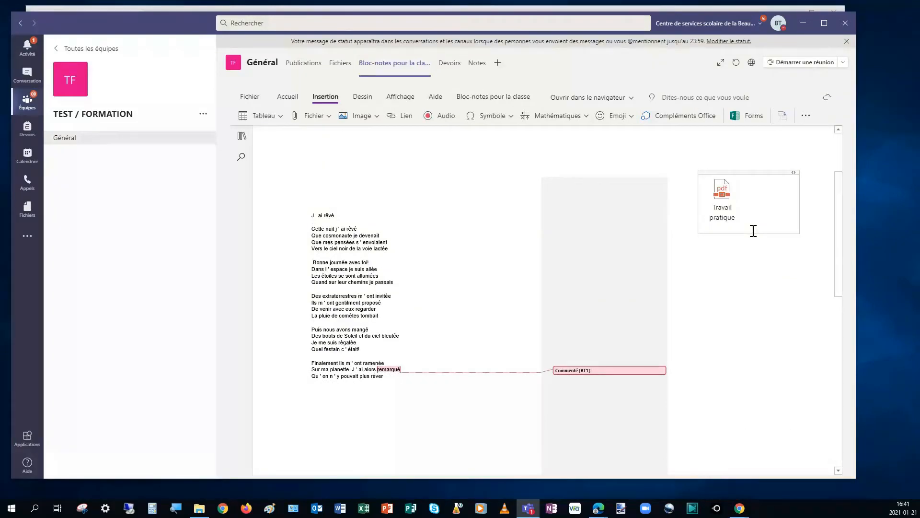
Step: Add the comment "Bonne idée!" below the second PDF attachment and color its text blue after trying light green
click(724, 286)
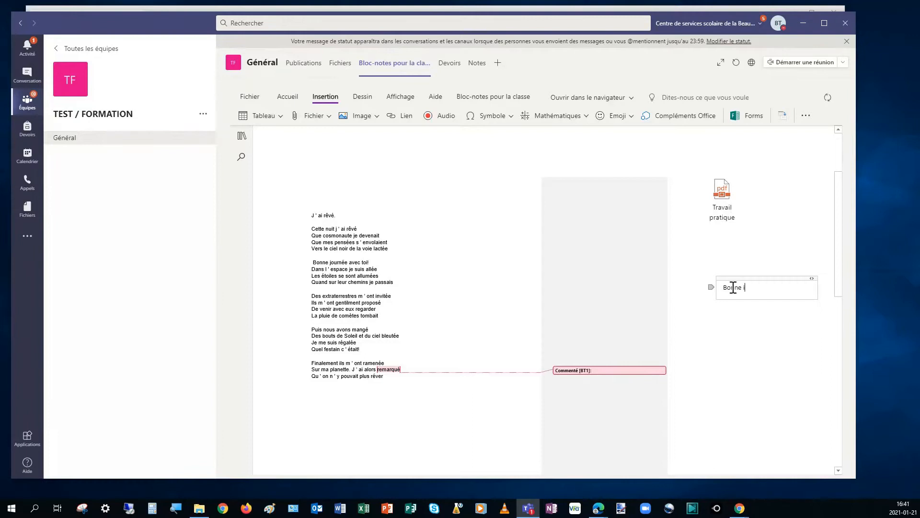
text(Bonne idée!)
drag(769, 290, 703, 287)
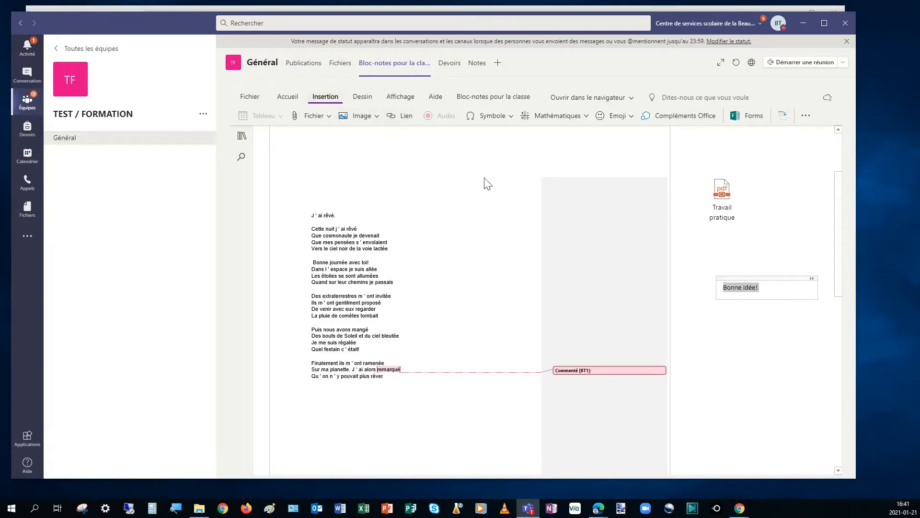
click(289, 98)
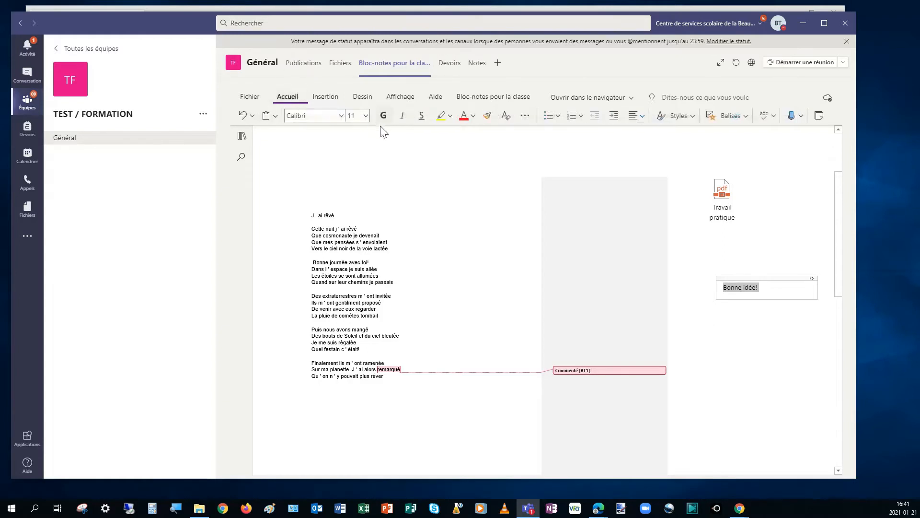
click(472, 120)
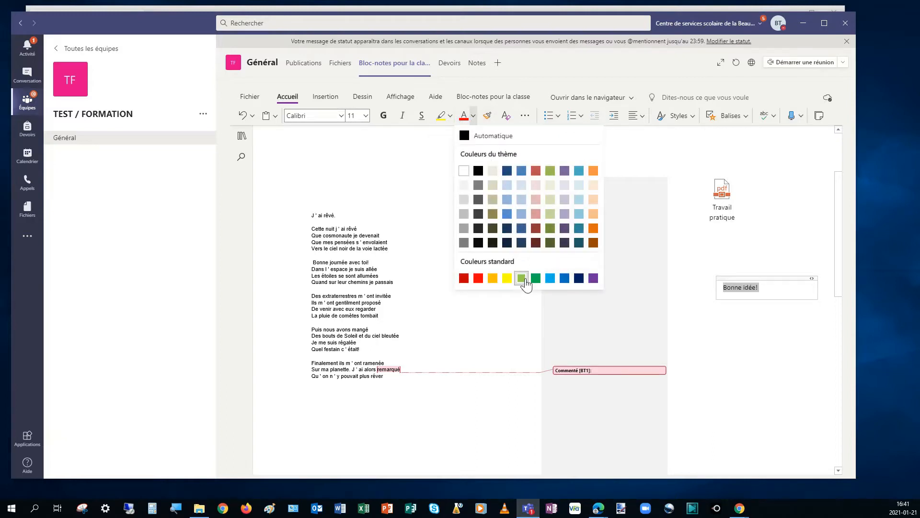
click(521, 278)
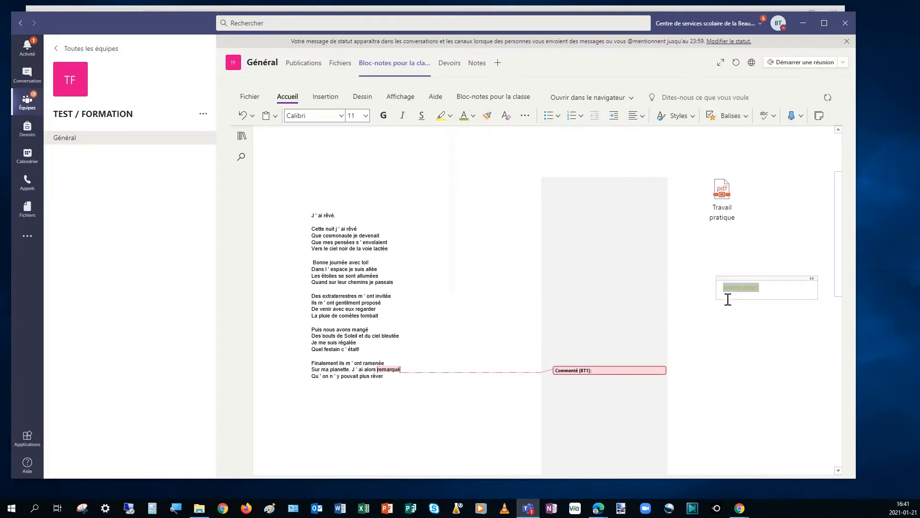
click(473, 115)
click(564, 278)
Step: Move the "Bonne idée!" comment onto the poem's opening lines, and back out to just below the second PDF attachment
drag(750, 279, 420, 216)
click(732, 304)
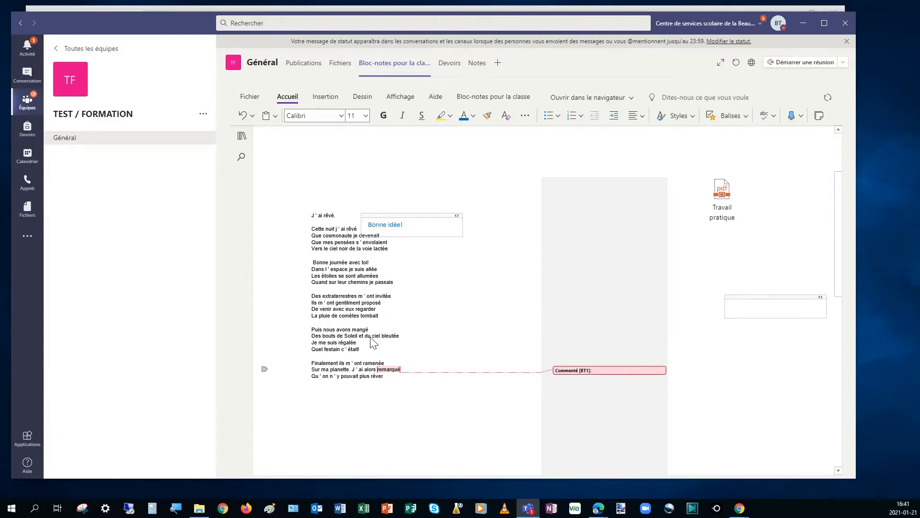
drag(410, 215, 746, 237)
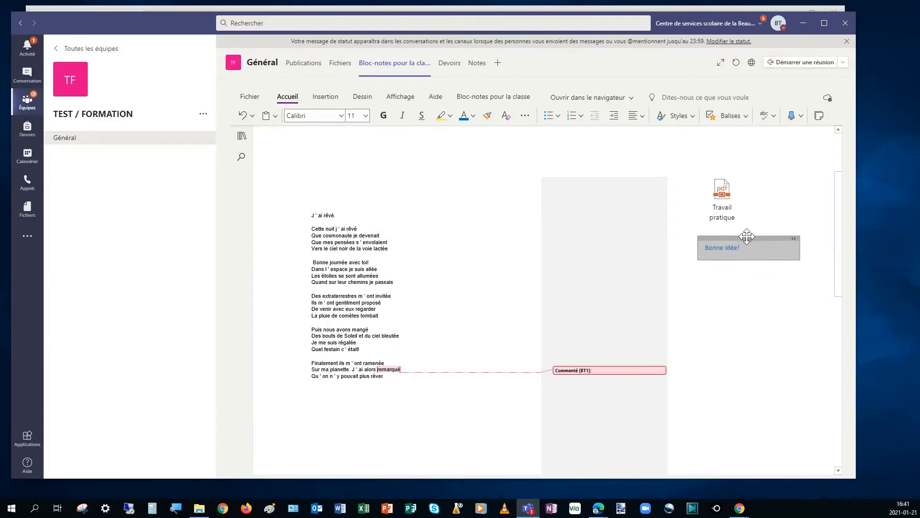
Step: Crop the original printout image to the poem text, cutting off the gray comment margin and the empty page space
click(393, 220)
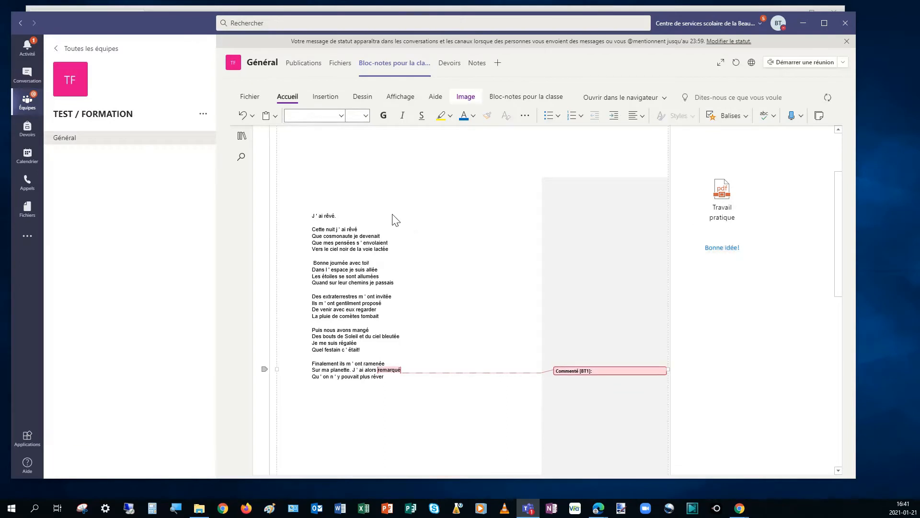
scroll(534, 232, up, 3)
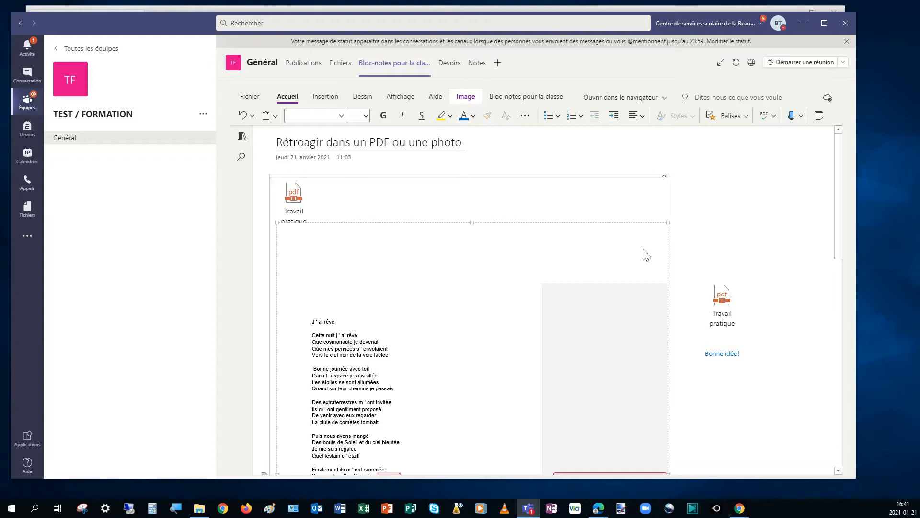
scroll(359, 312, down, 3)
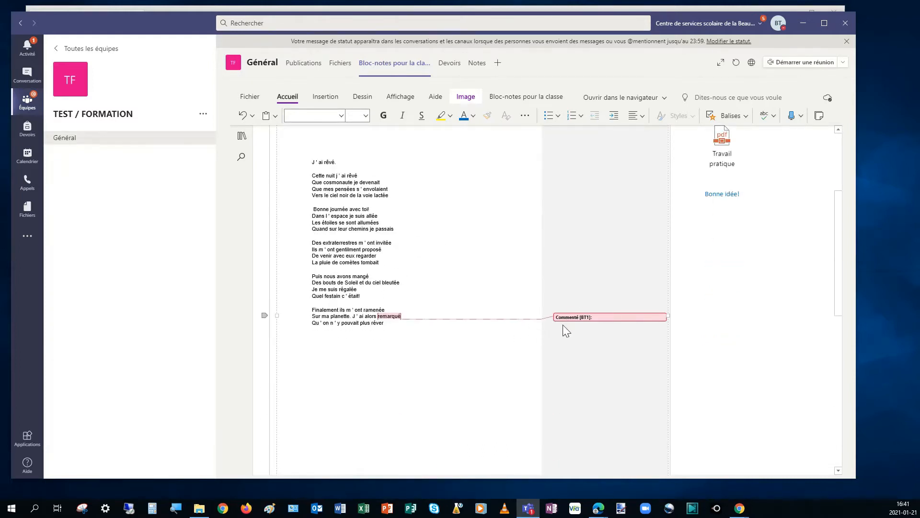
scroll(438, 236, up, 3)
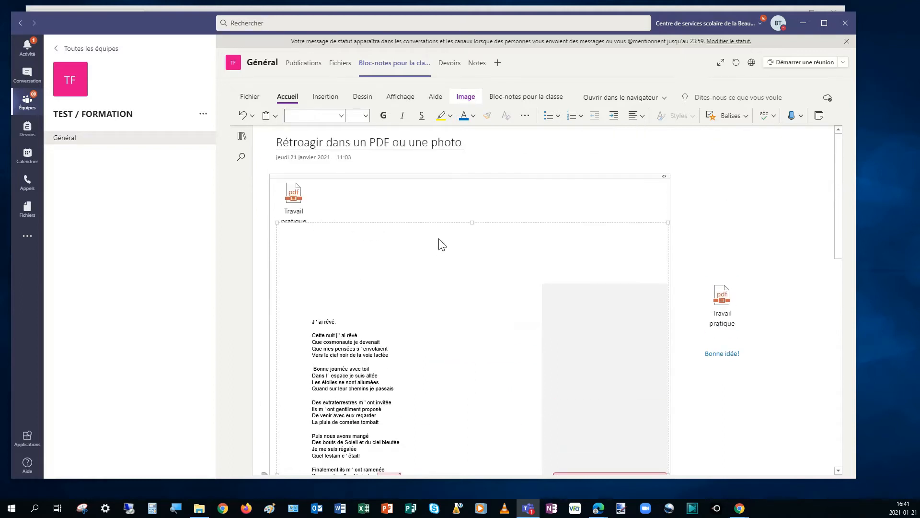
right_click(434, 286)
click(353, 249)
right_click(402, 291)
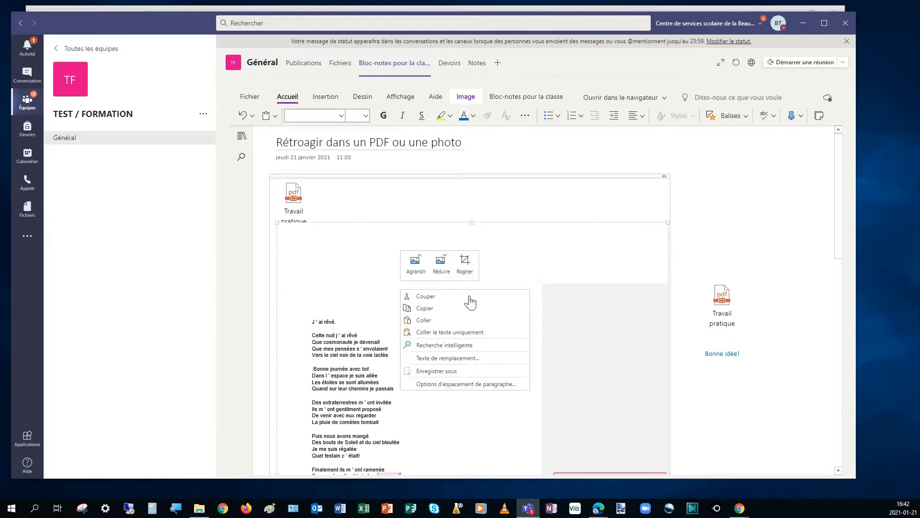
click(465, 264)
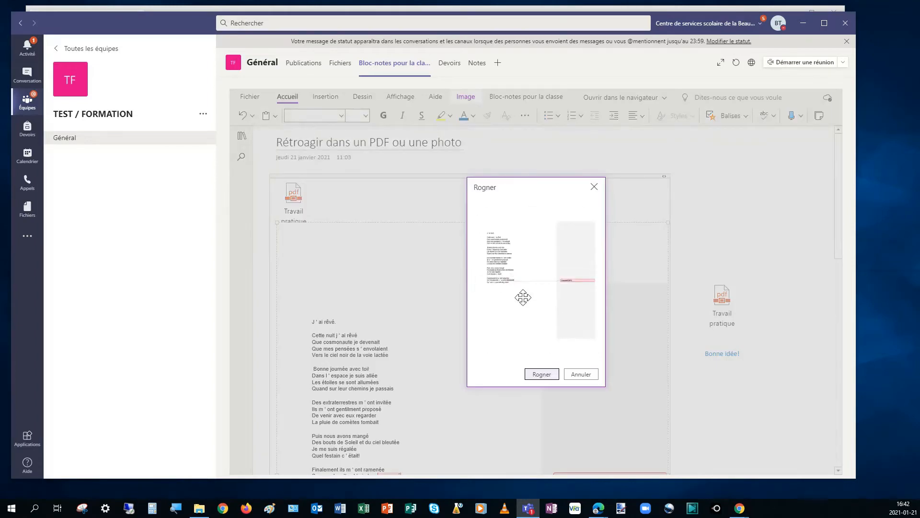
drag(592, 361, 523, 291)
drag(478, 207, 484, 231)
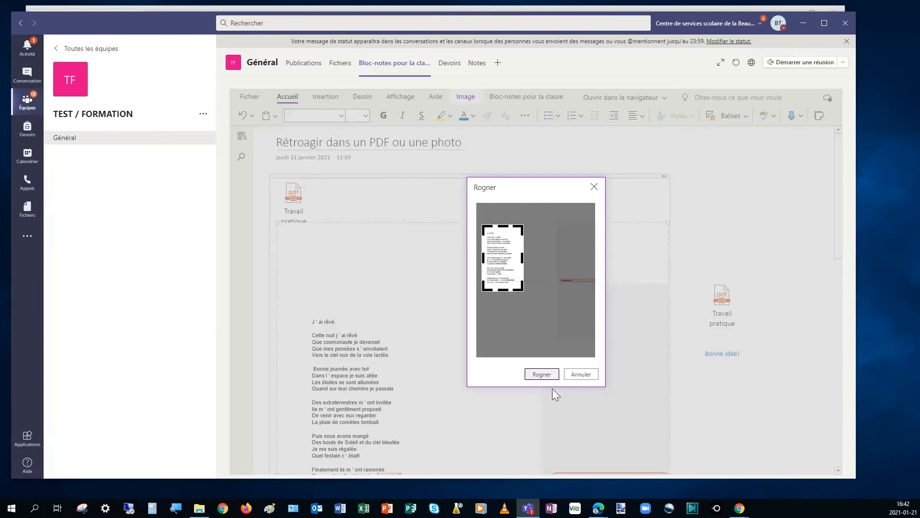
click(551, 373)
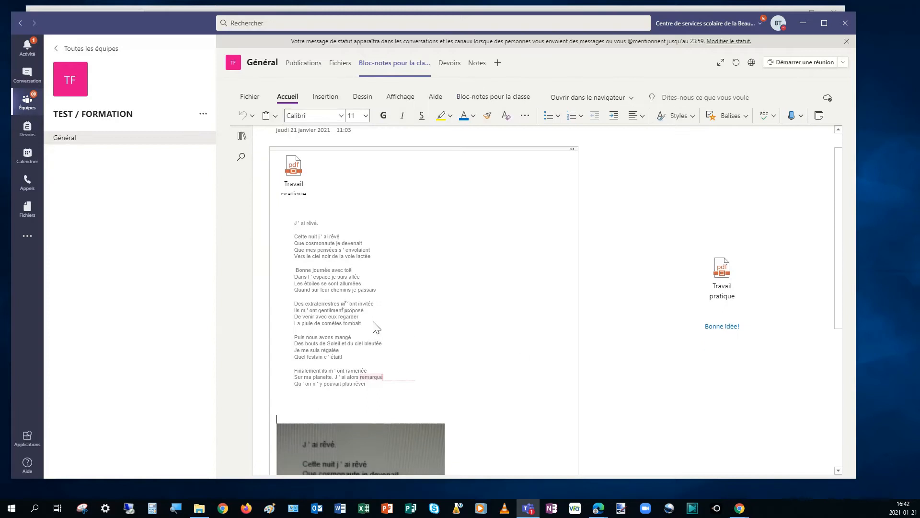
Step: Stretch the cropped poem image to make it both wider and taller
click(333, 315)
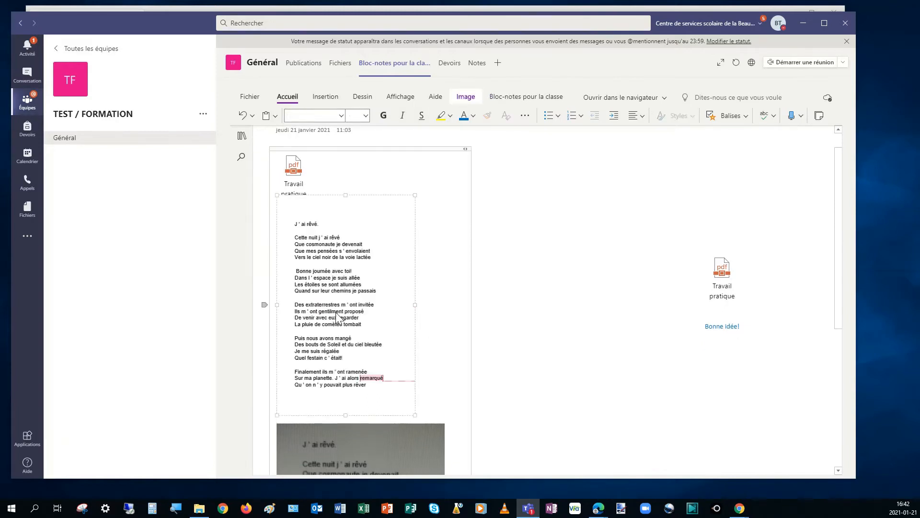
drag(414, 306, 455, 307)
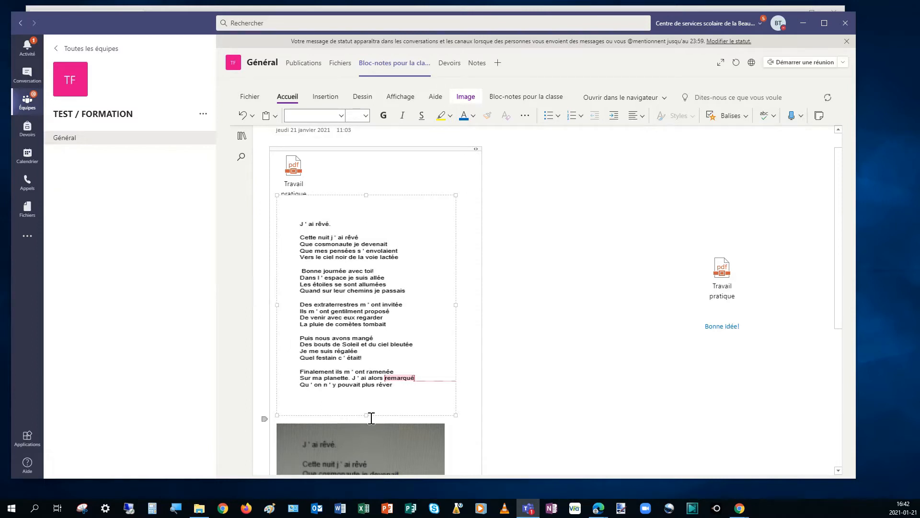
drag(366, 415, 366, 457)
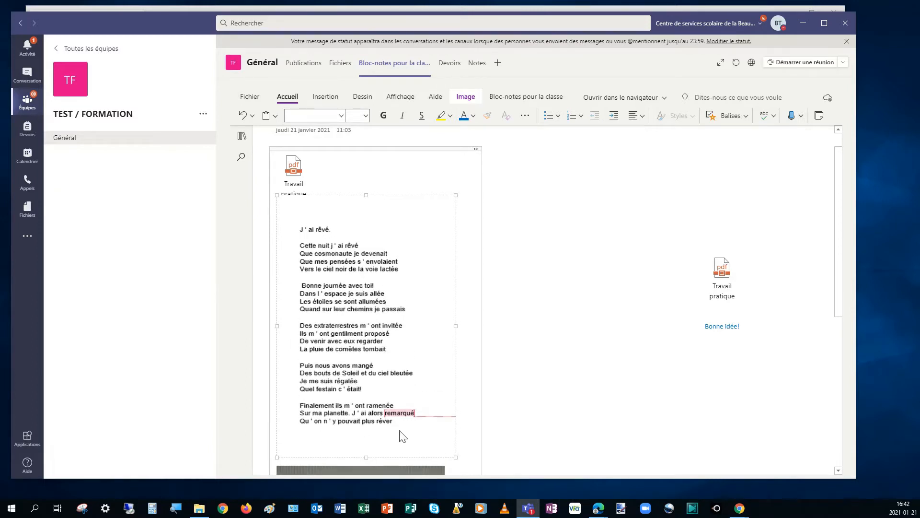
Step: Place the "Bonne idée!" comment on the cropped poem image, beside the line "Cette nuit j'ai rêvé"
click(729, 328)
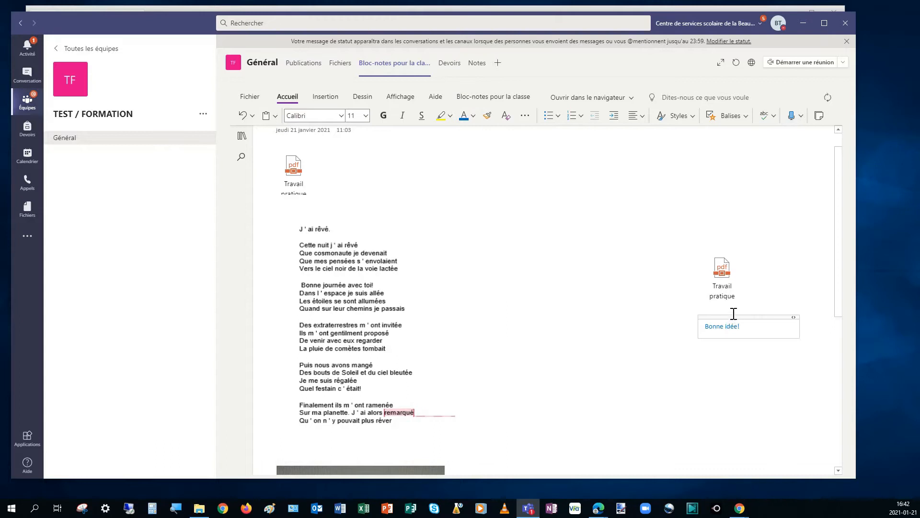
drag(713, 309, 421, 228)
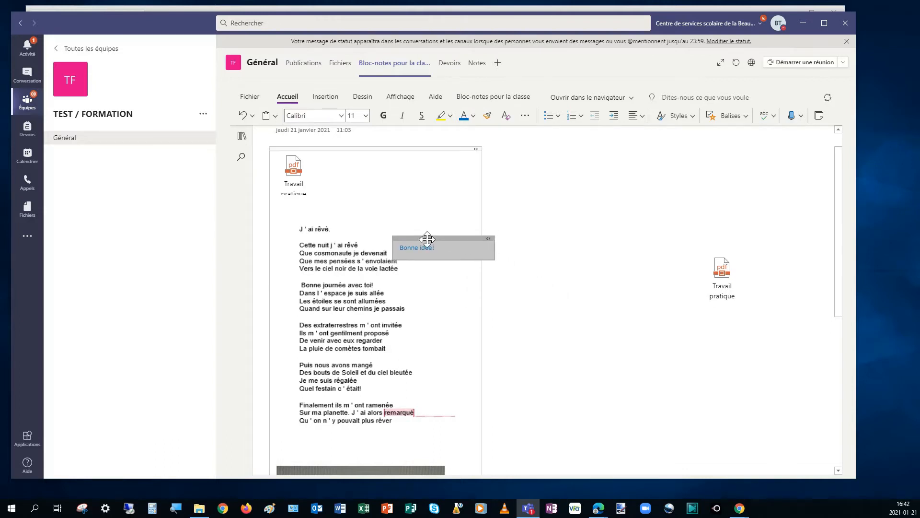
click(566, 312)
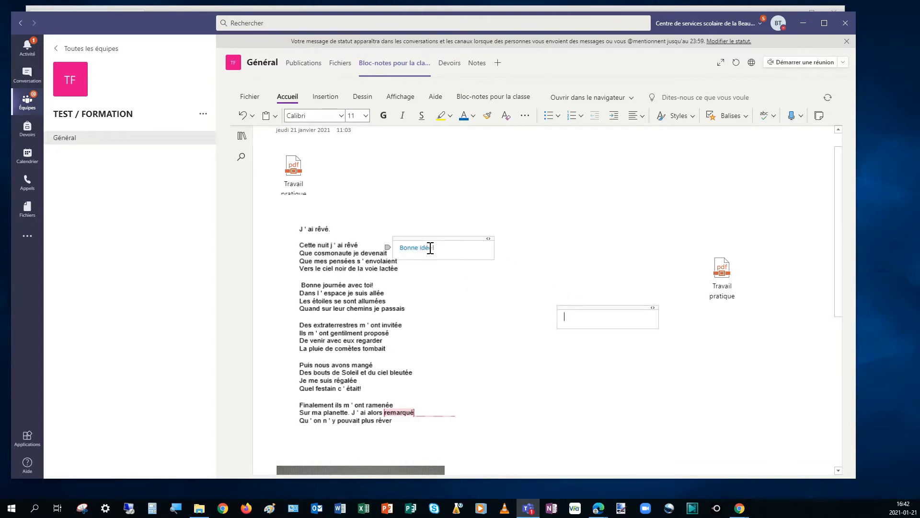
click(427, 233)
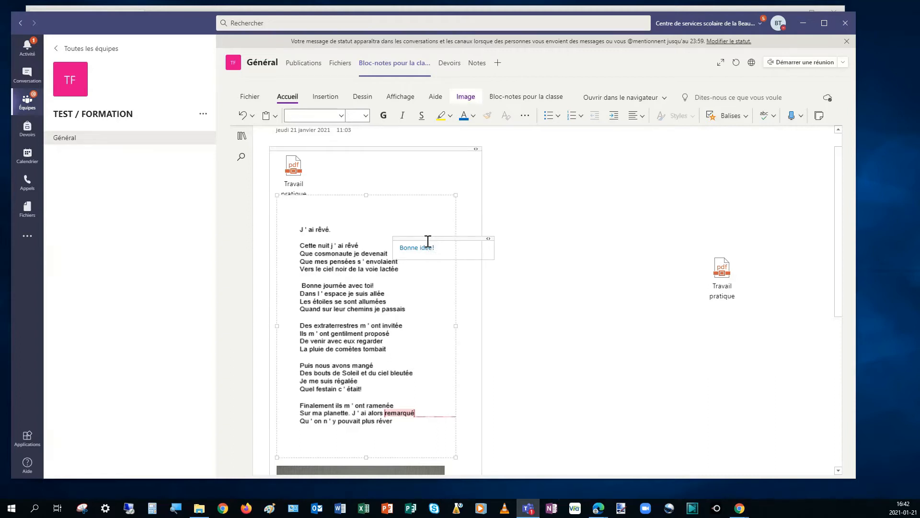
drag(425, 238, 390, 236)
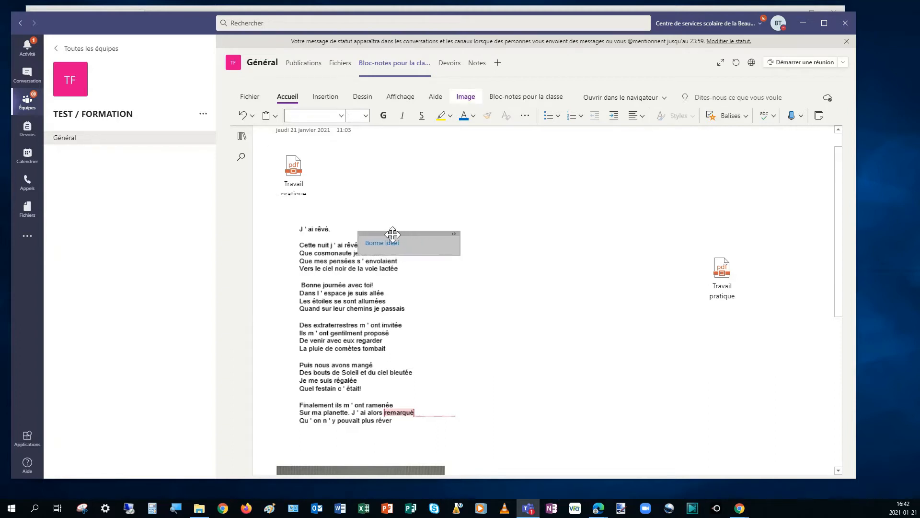
click(598, 277)
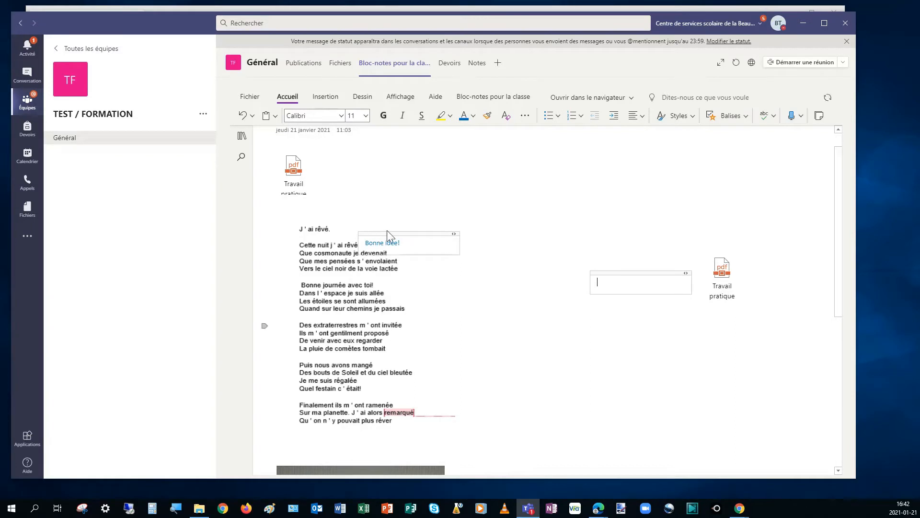
Step: Mark the poem image with the blue pen, underlining "s'envolaient" and "avec toi!" and adding a short handwritten mark beside the latter
click(369, 100)
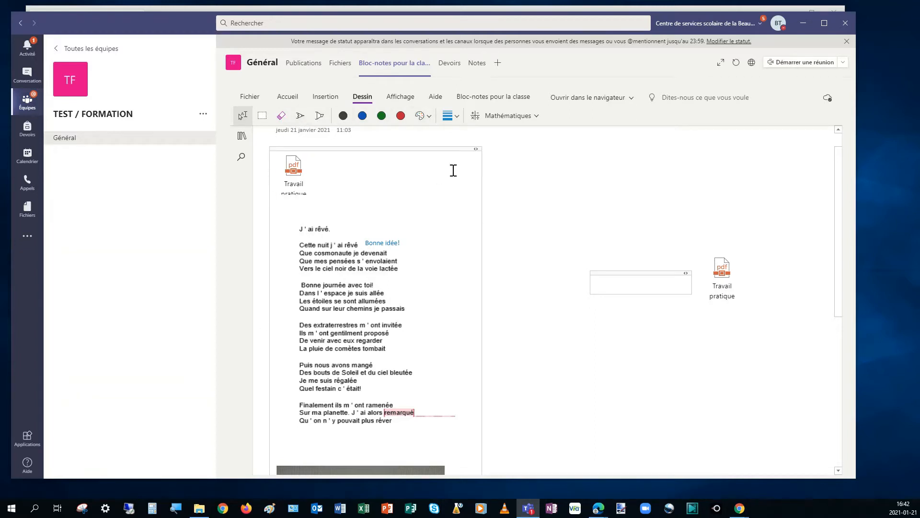
click(301, 116)
click(363, 116)
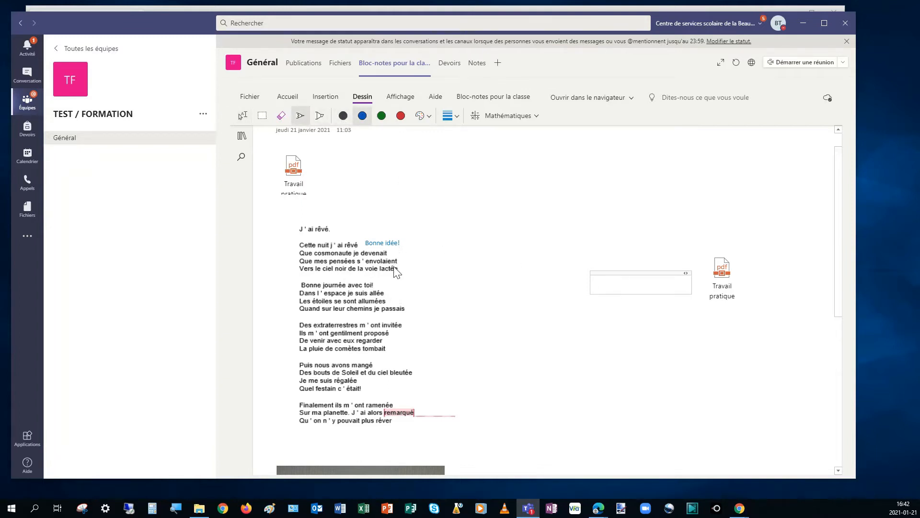
drag(361, 264, 398, 267)
drag(399, 287, 388, 282)
Step: Examine the photographed poem below the printout and the available sources for inserting an image
scroll(426, 277, down, 6)
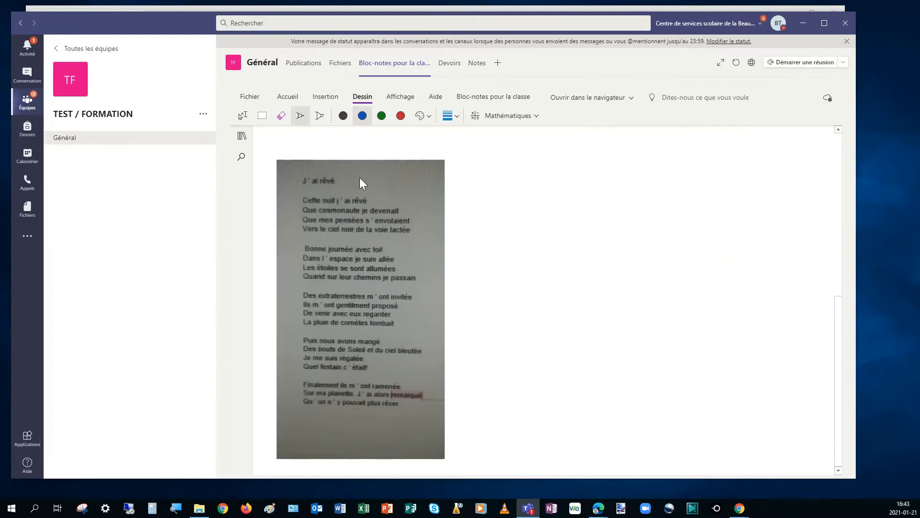
scroll(418, 327, up, 6)
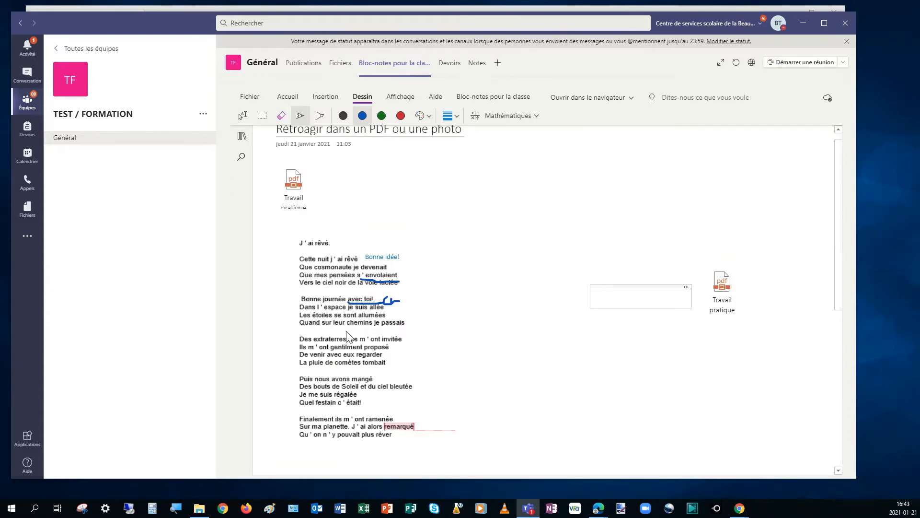
scroll(349, 297, down, 6)
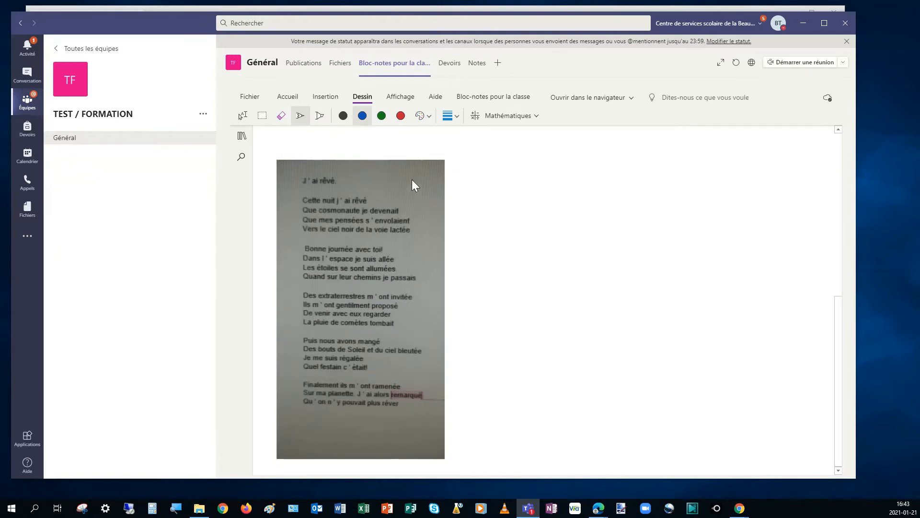
scroll(411, 187, up, 3)
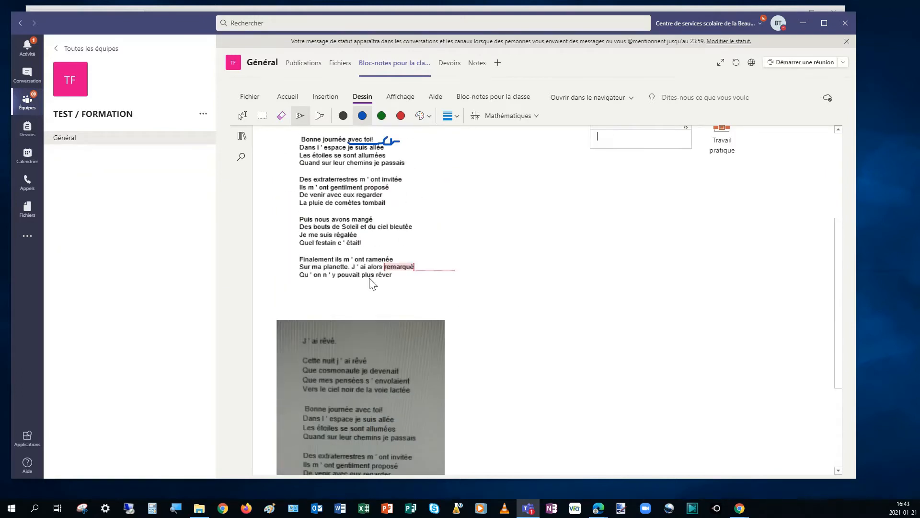
scroll(383, 204, down, 3)
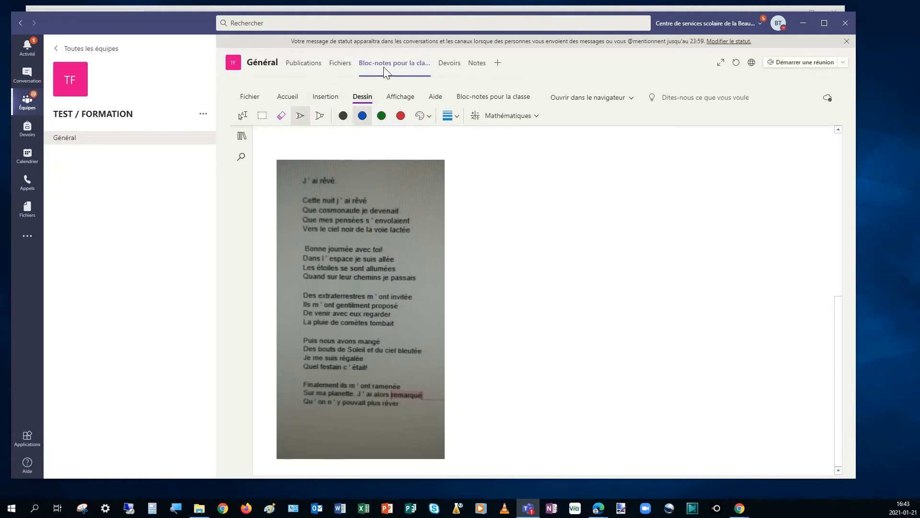
click(322, 99)
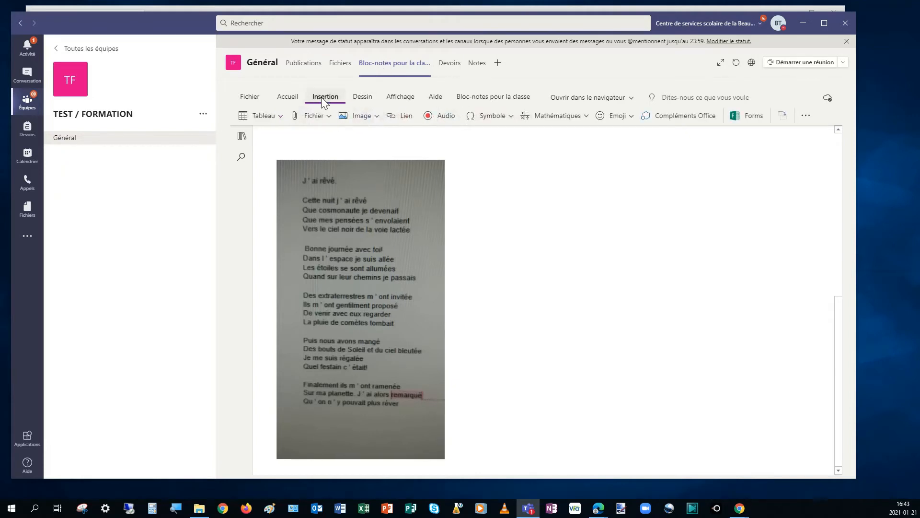
click(368, 117)
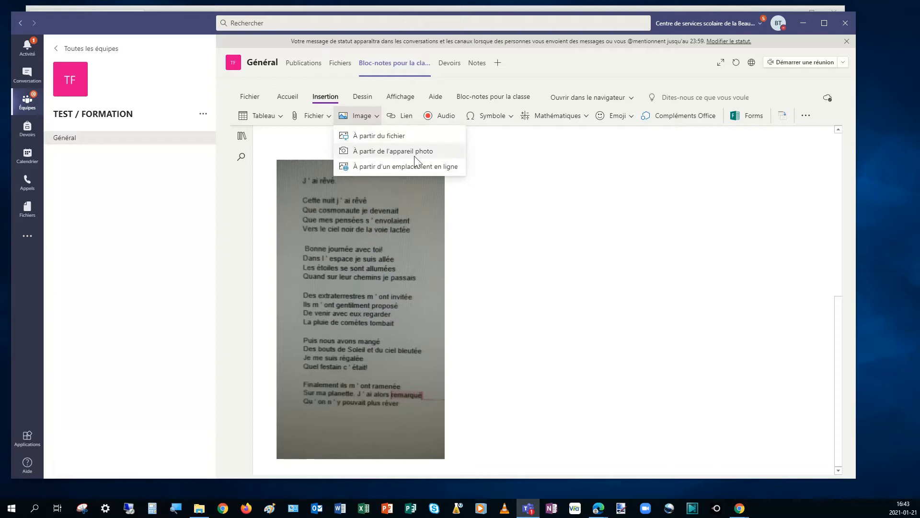
click(485, 314)
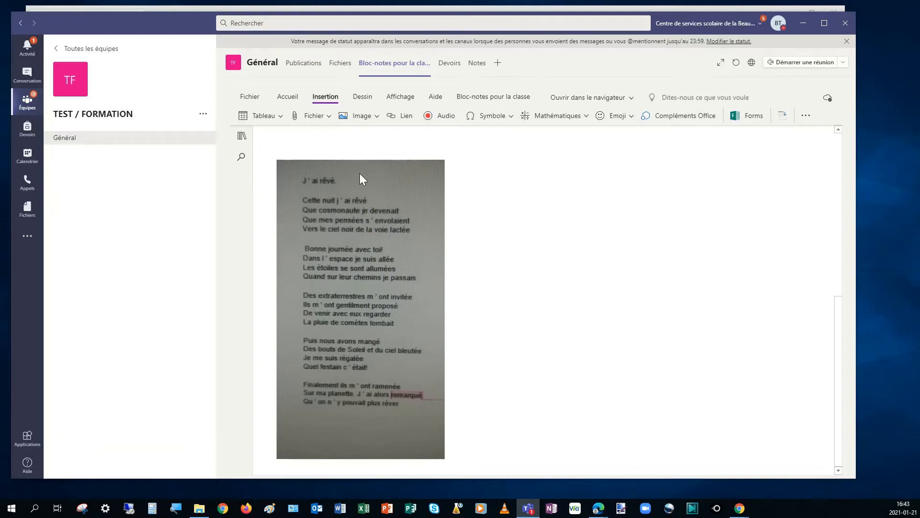
Step: Underline "J'ai rêvé" on the photographed poem in blue ink and place the typed comment "Bonne idée" beside its first verse
click(355, 99)
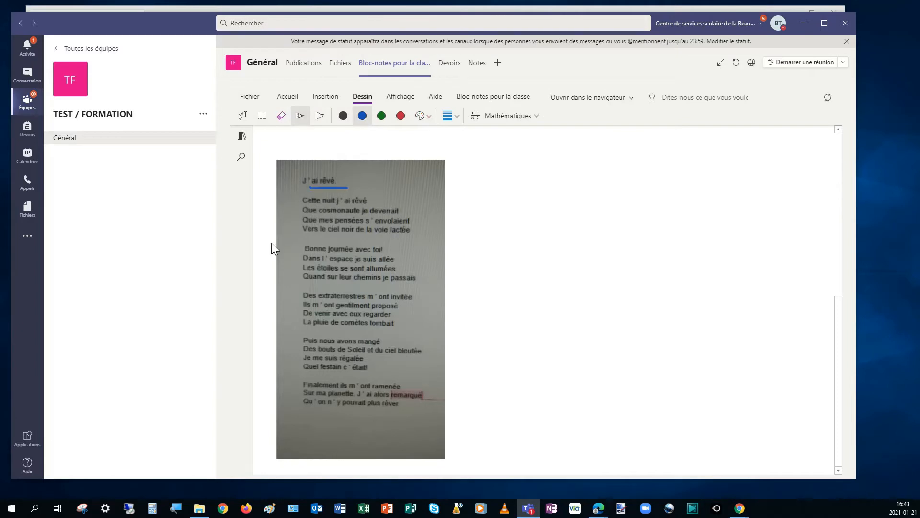
click(300, 116)
click(242, 116)
click(531, 224)
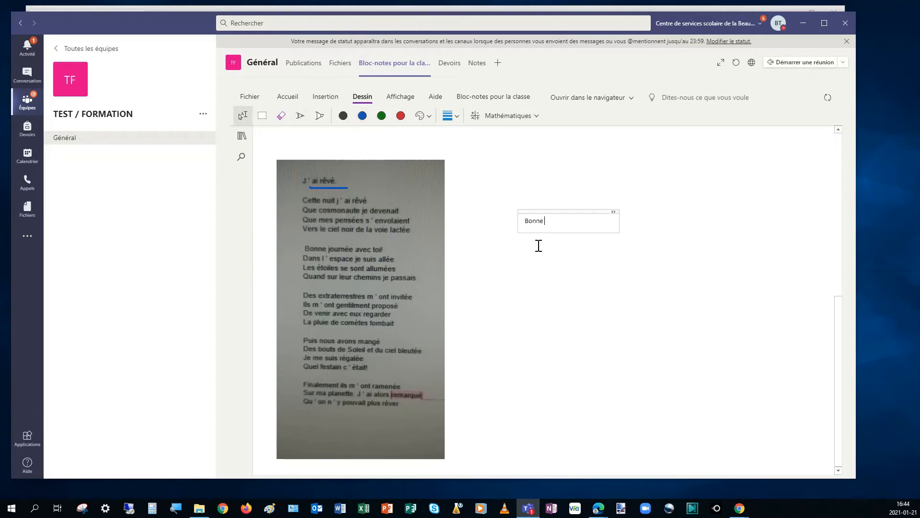
drag(534, 211, 434, 187)
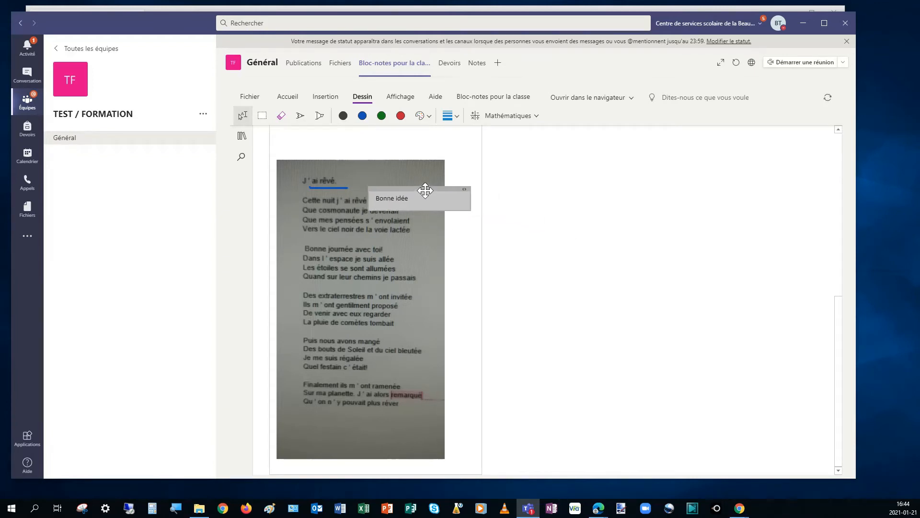
click(524, 224)
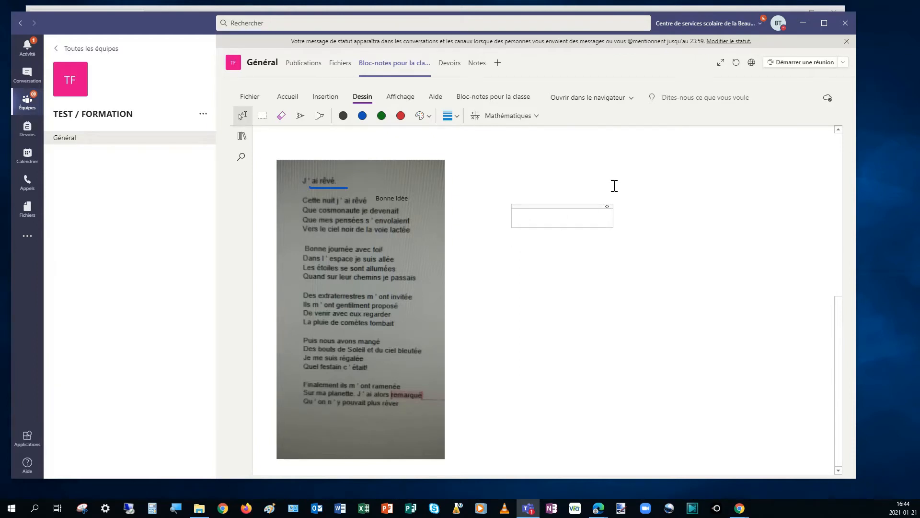
Step: Move the Teams and Stream windows out of the way and switch to the Kami page in Chrome
drag(113, 21, 159, 47)
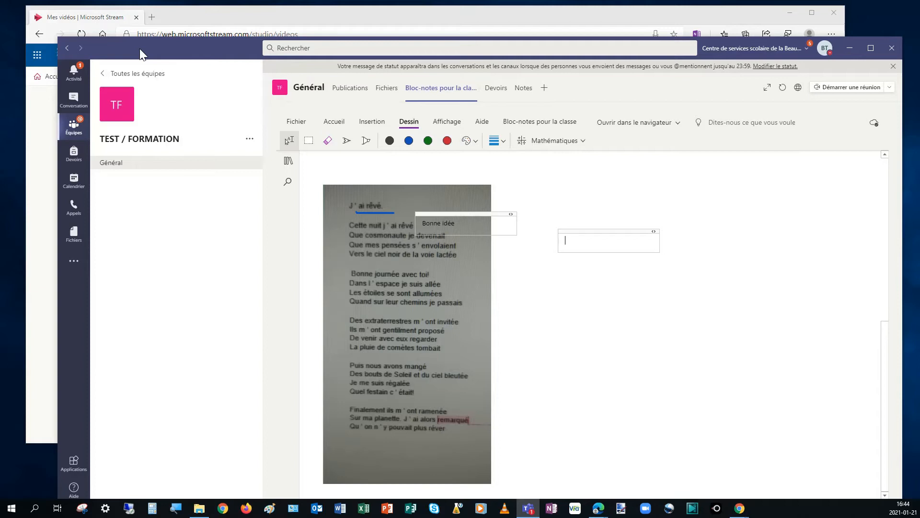
drag(136, 47, 824, 478)
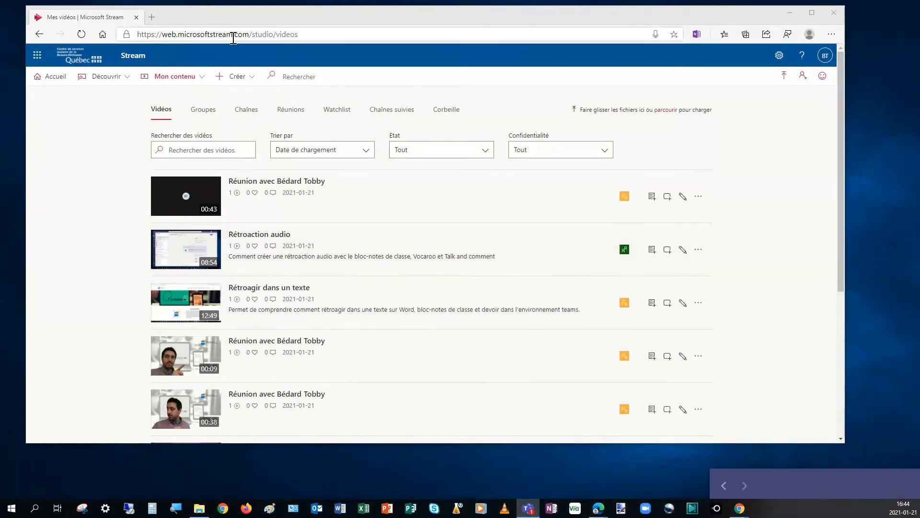
drag(244, 19, 918, 470)
drag(919, 29, 418, 45)
drag(817, 463, 919, 474)
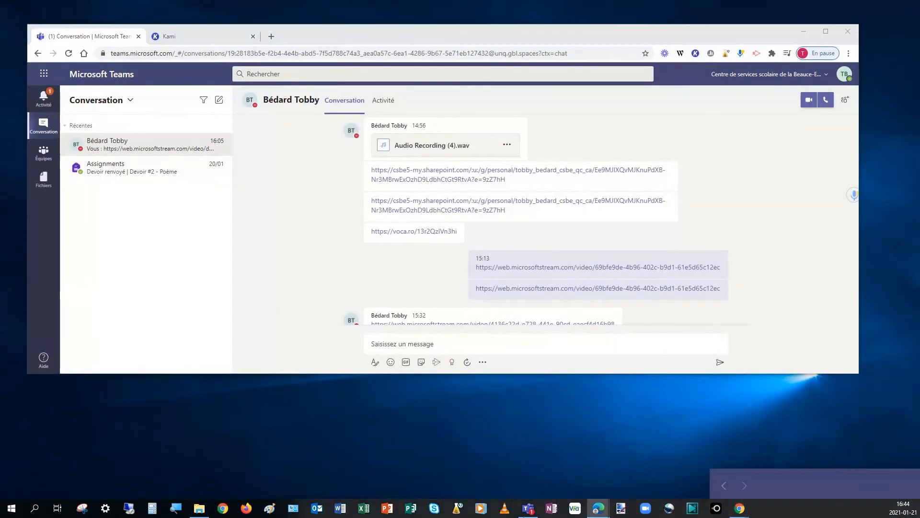
drag(789, 474, 919, 475)
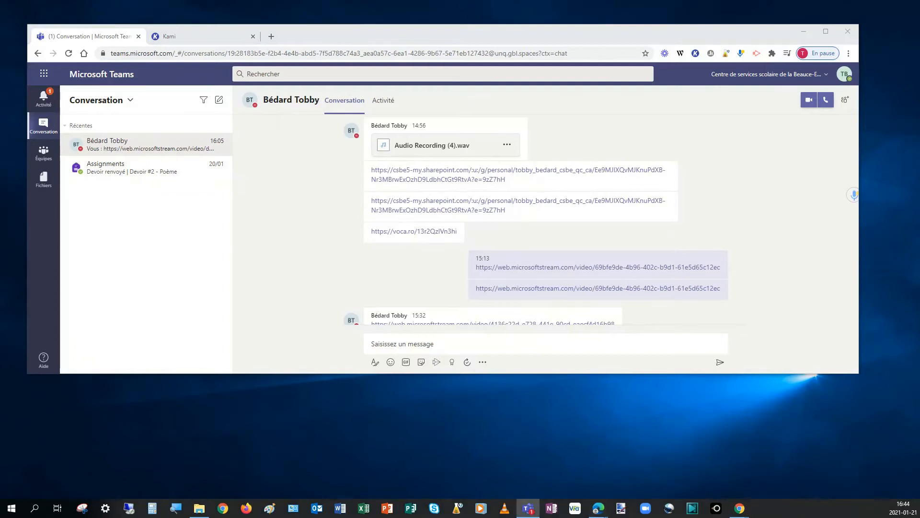
click(200, 36)
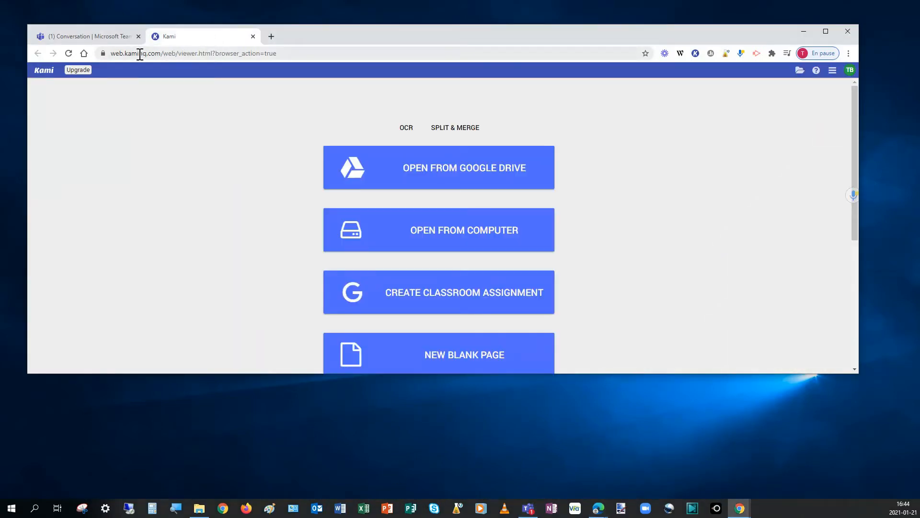
Step: Search Google for "kami" in a new tab, look through the results, and narrow them to the Kami company founded in 2013
click(269, 42)
text(kami)
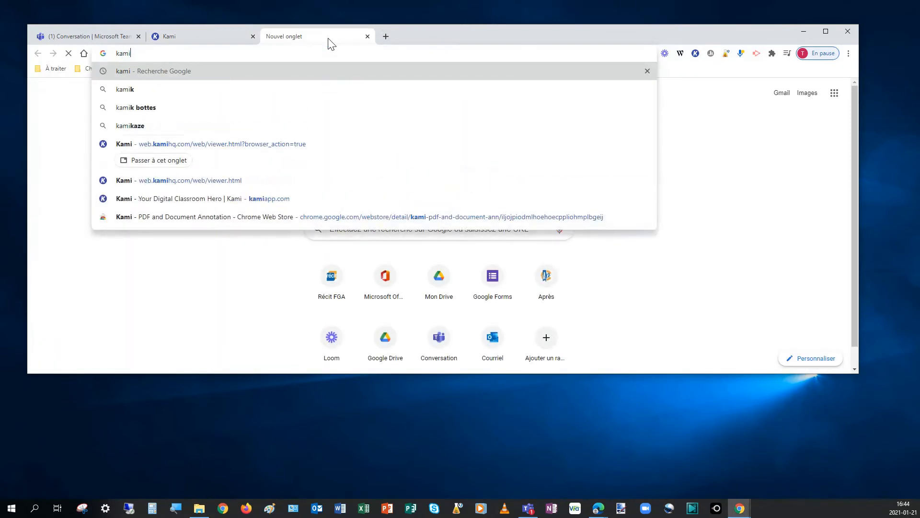
key(Return)
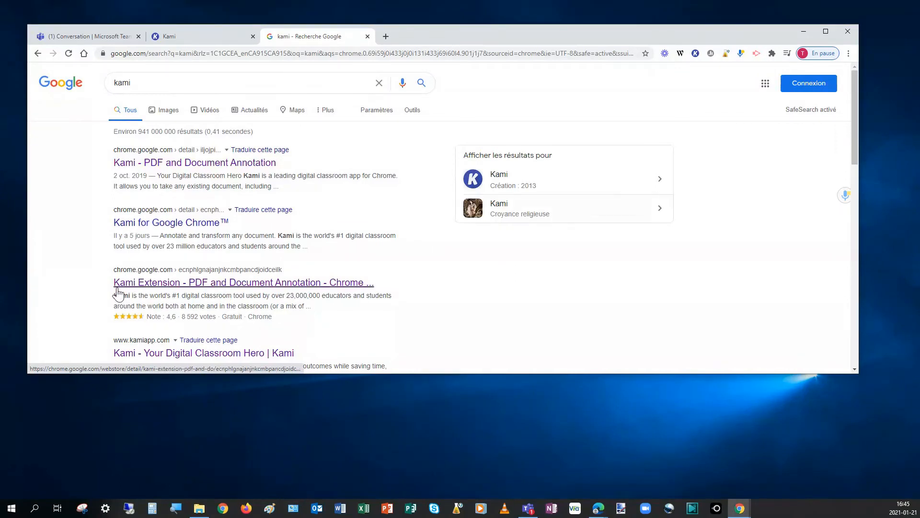
scroll(137, 278, down, 3)
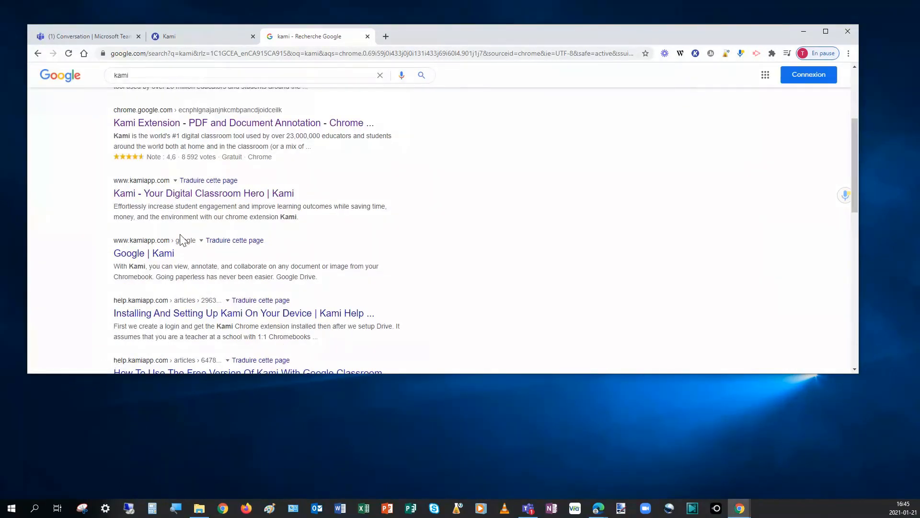
scroll(182, 240, up, 3)
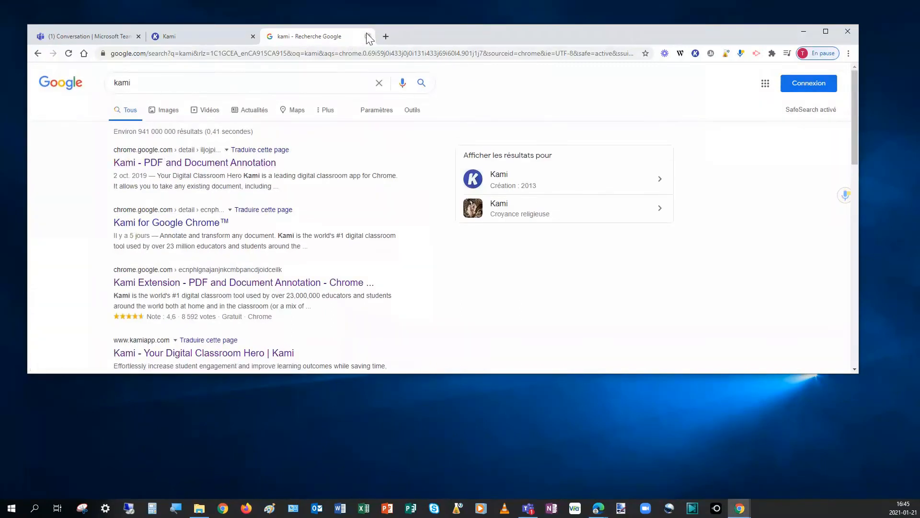
click(480, 179)
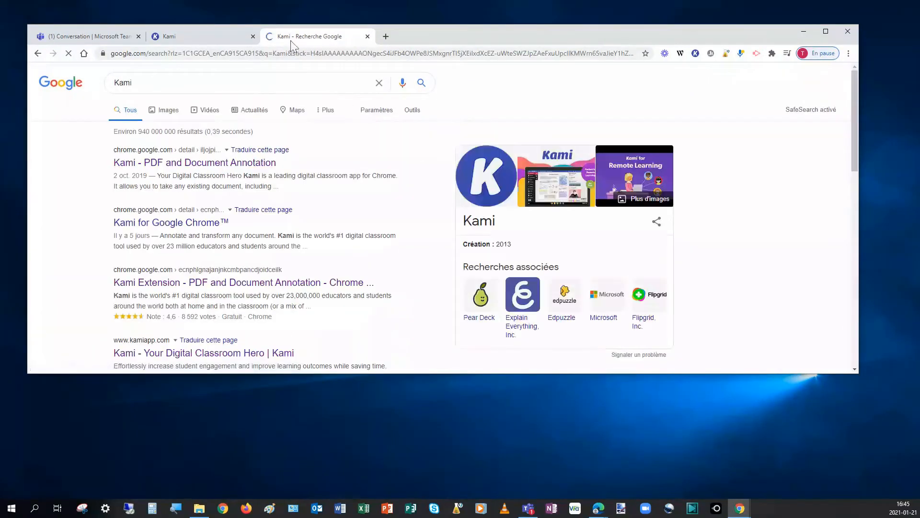
Step: Open the "Kami - PDF and Document Annotation" Chrome Web Store listing, launch Kami from it, and highlight the web.kamihq.com address
click(133, 164)
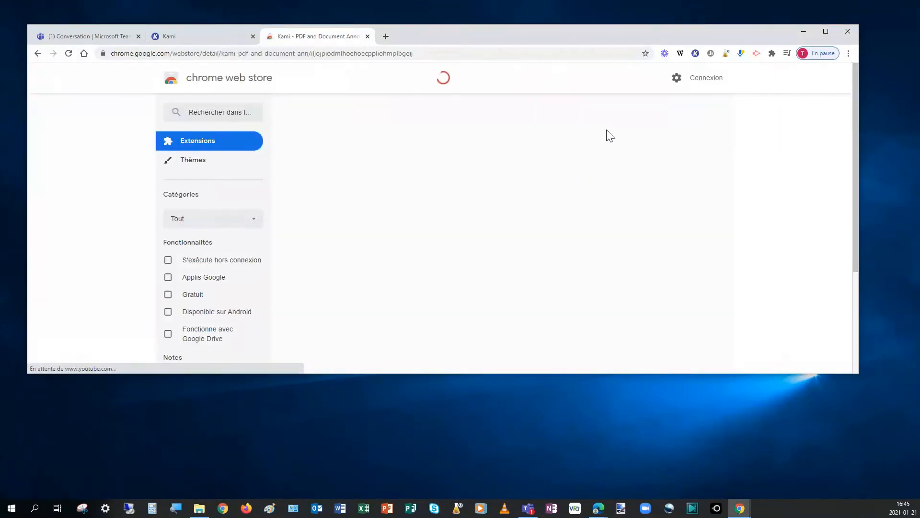
click(612, 145)
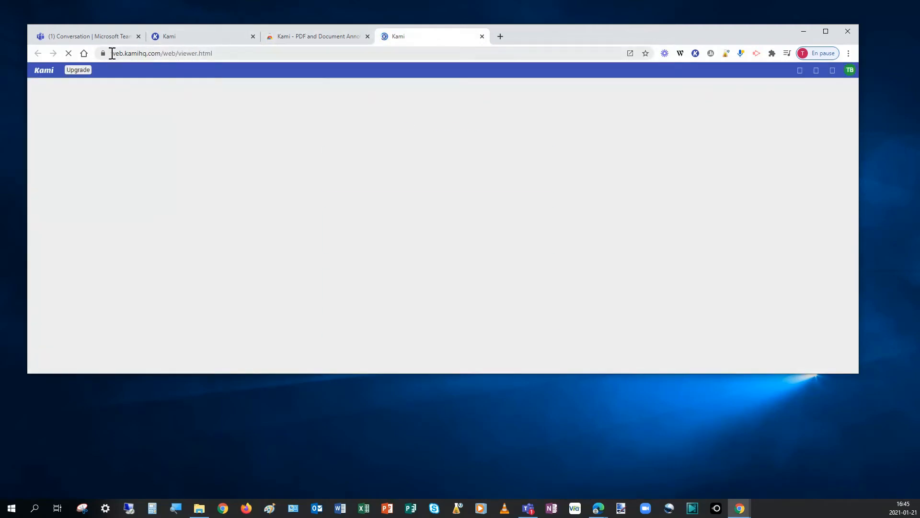
drag(112, 53, 158, 52)
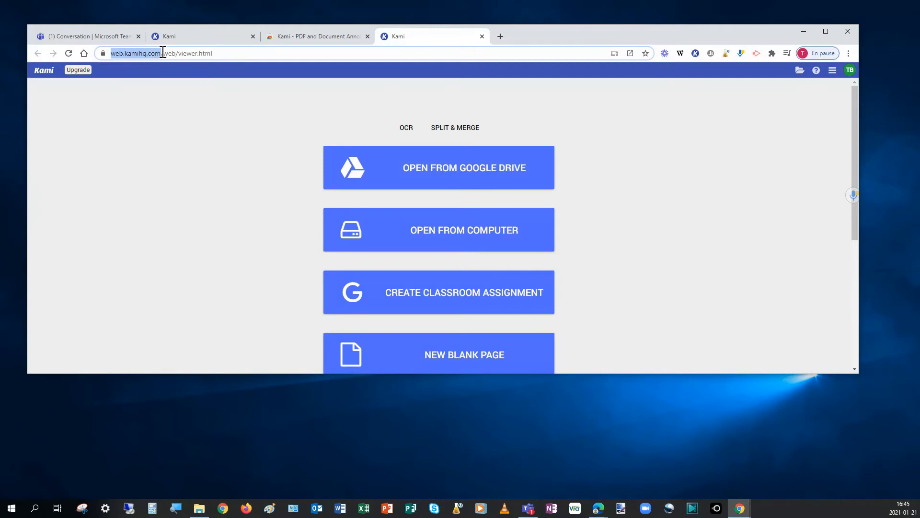
drag(162, 52, 163, 52)
click(282, 54)
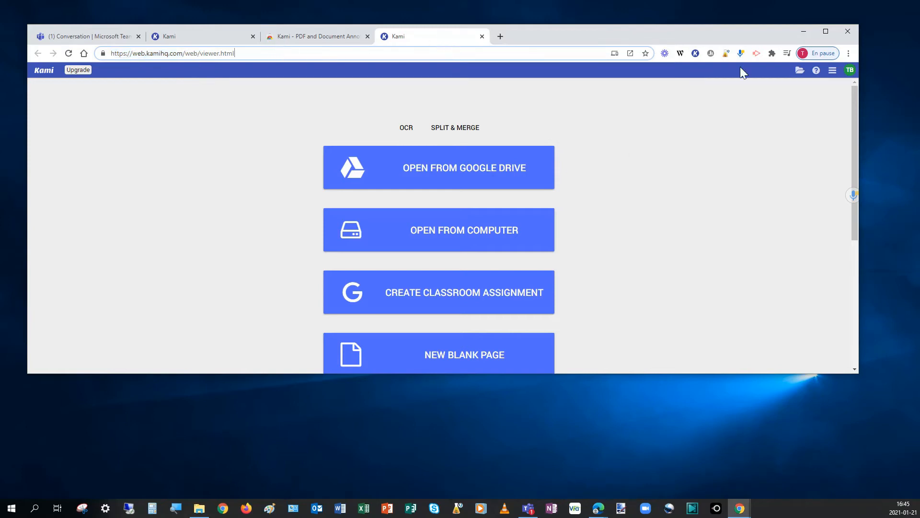
Step: Make the Kami browser window taller and move it up so that the recent files list shows
drag(769, 372, 786, 492)
drag(567, 38, 581, 18)
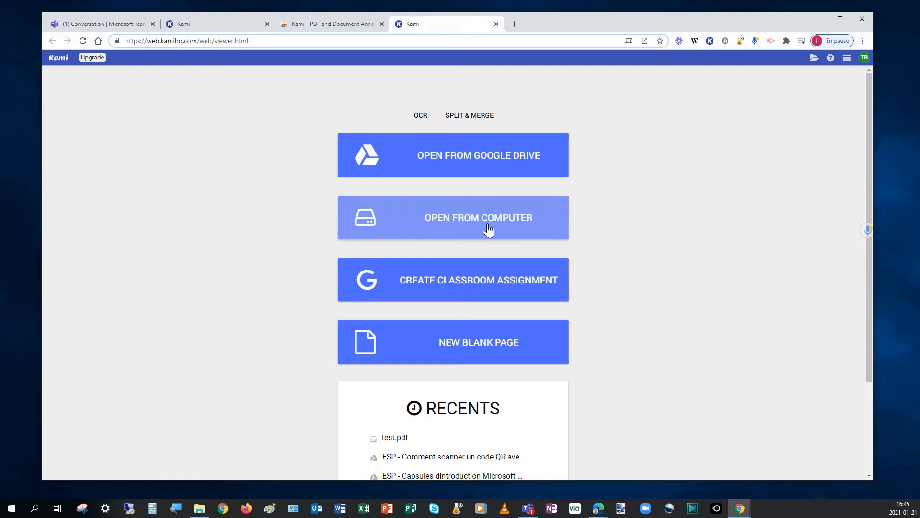
Step: Open the "test" PDF from the computer's desktop folder in Kami
click(400, 217)
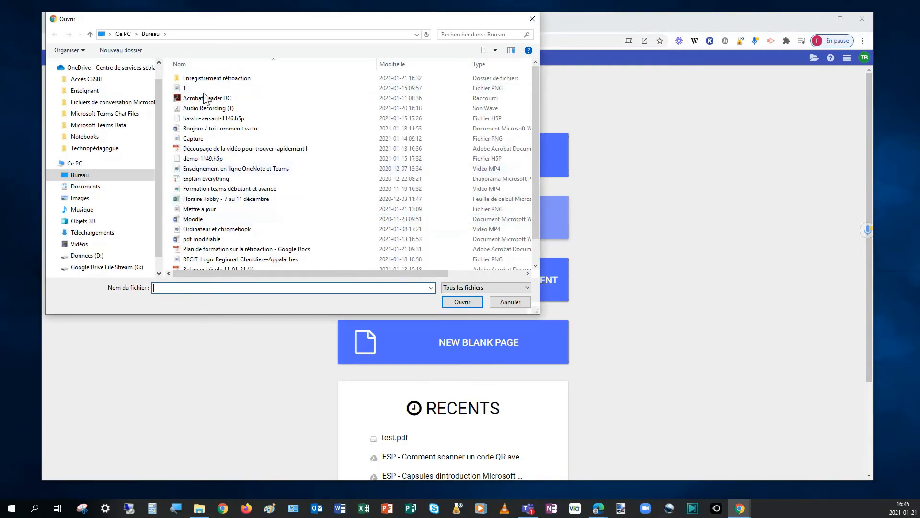
scroll(263, 179, down, 1)
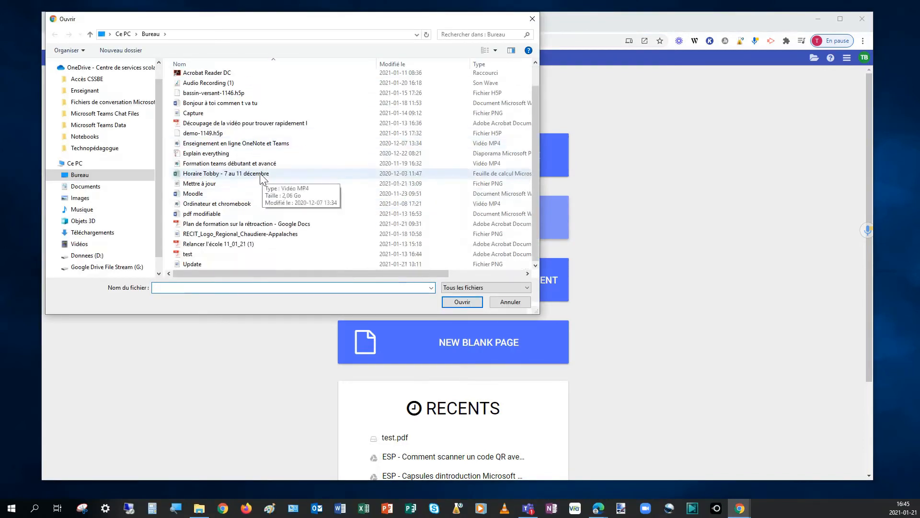
click(220, 255)
click(460, 302)
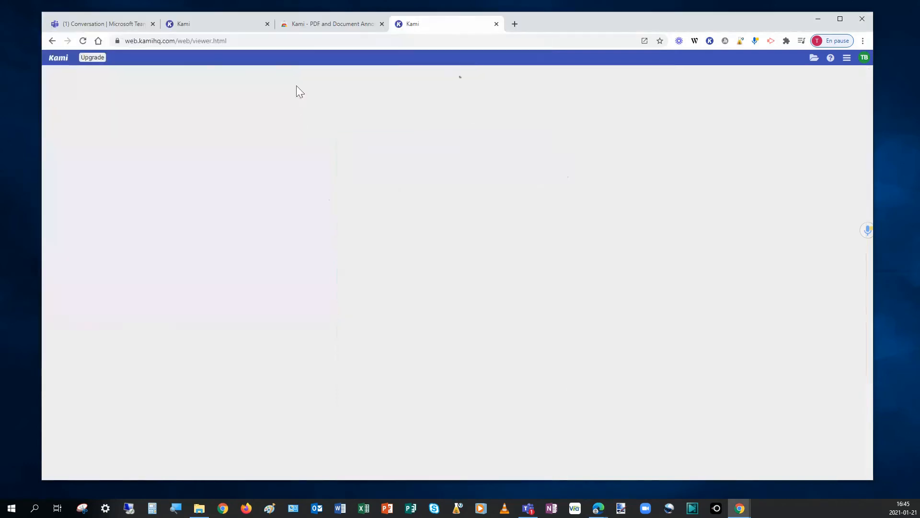
Step: Close the Kami Chrome Web Store tab and the older Kami tab, keeping test.pdf open
click(370, 27)
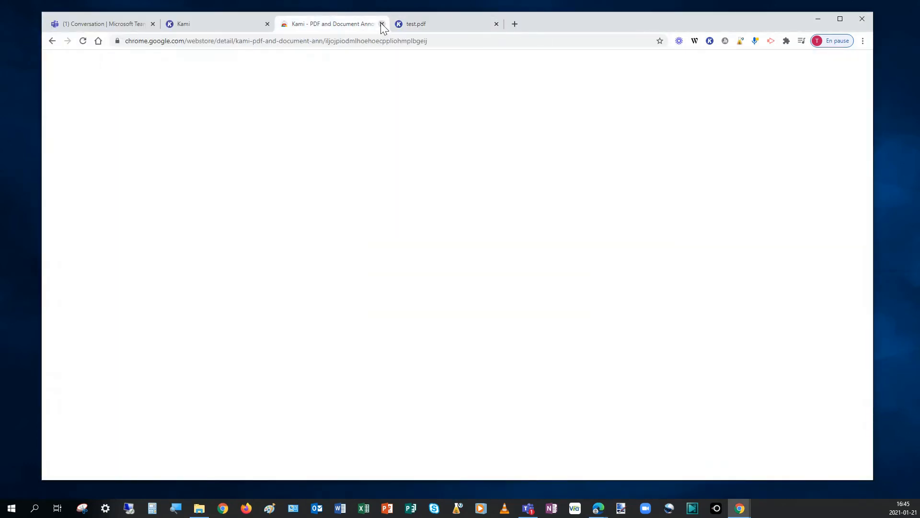
click(381, 24)
click(268, 24)
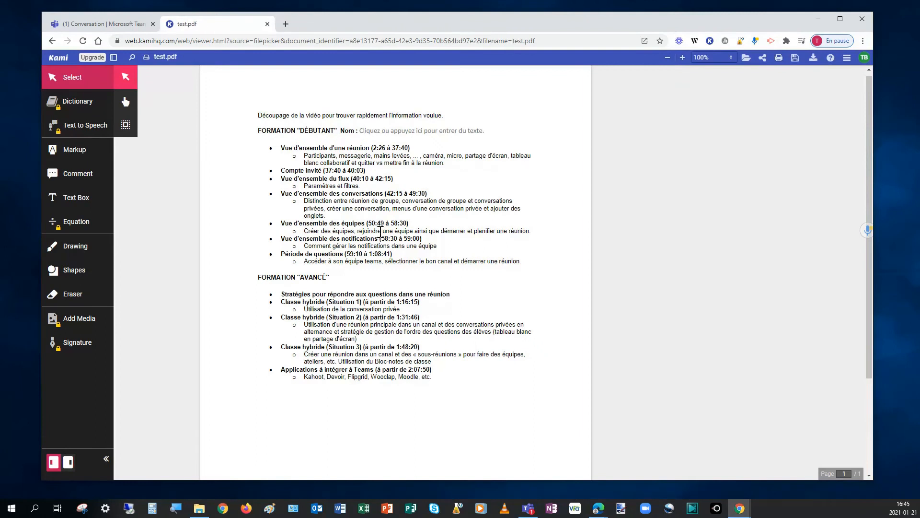
Step: Draw a red freehand line under the "FORMATION DÉBUTANT Nom" heading with the Drawing tool
drag(288, 117, 439, 375)
click(352, 187)
click(75, 257)
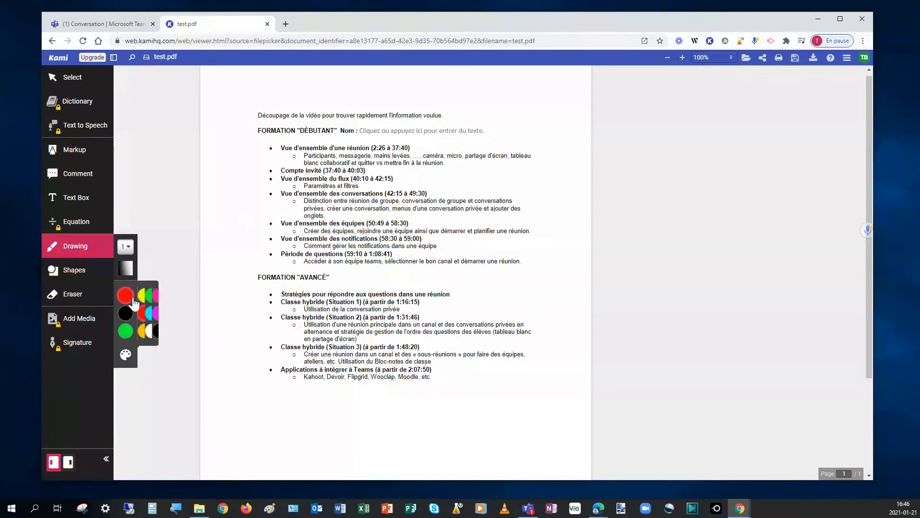
drag(259, 134, 487, 136)
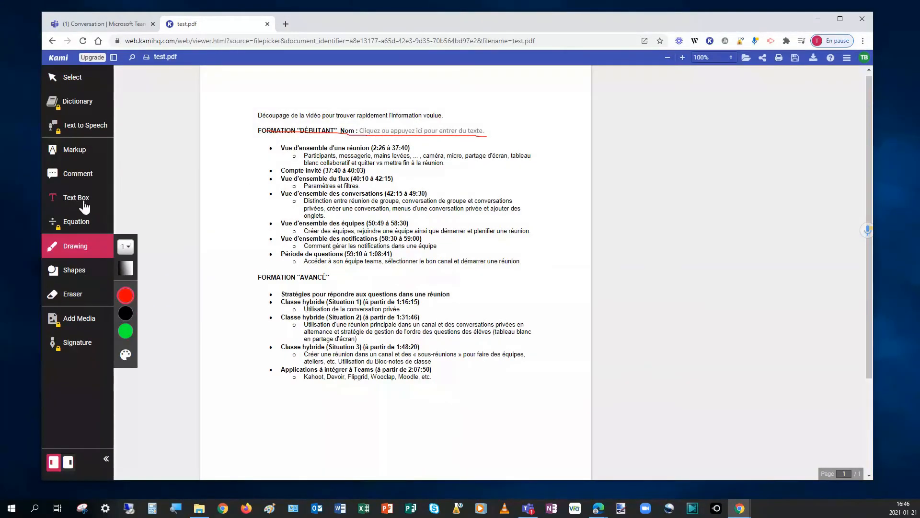
Step: Add a red text box reading "Bonne idée" and place it beside the "Vue d'ensemble des équipes" line
click(84, 207)
click(490, 108)
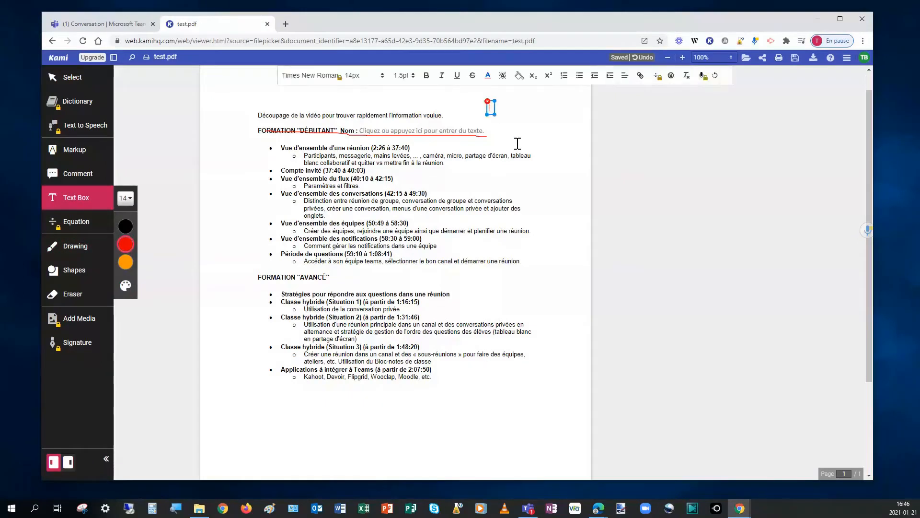
text(Bonne ide)
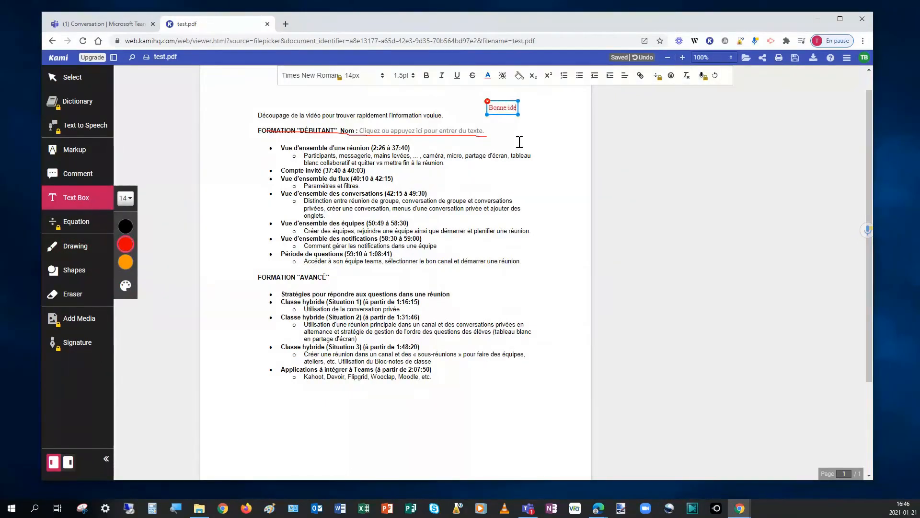
text(e)
key(BackSpace)
key(BackSpace)
text(ée)
drag(496, 113, 417, 227)
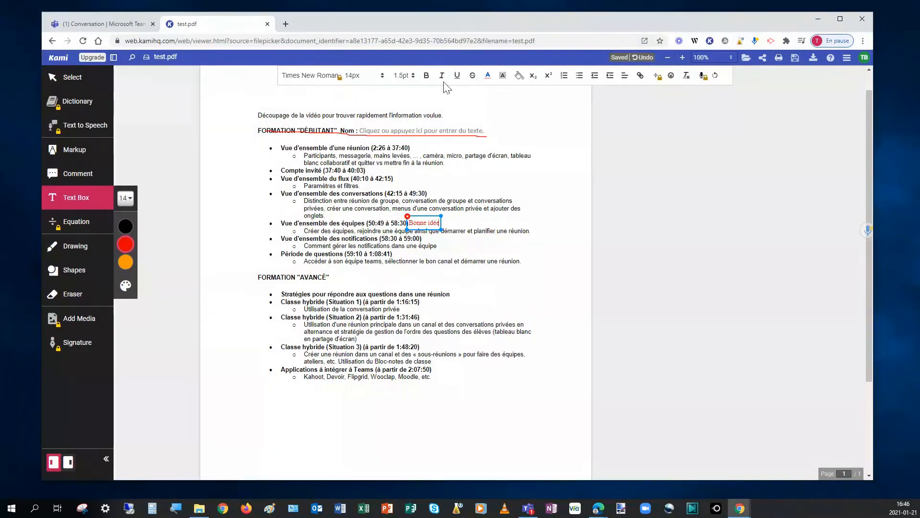
Step: Draw a black rectangle around the first bullets of the beginner section and a red one around the start of the "AVANCÉ" section
click(71, 275)
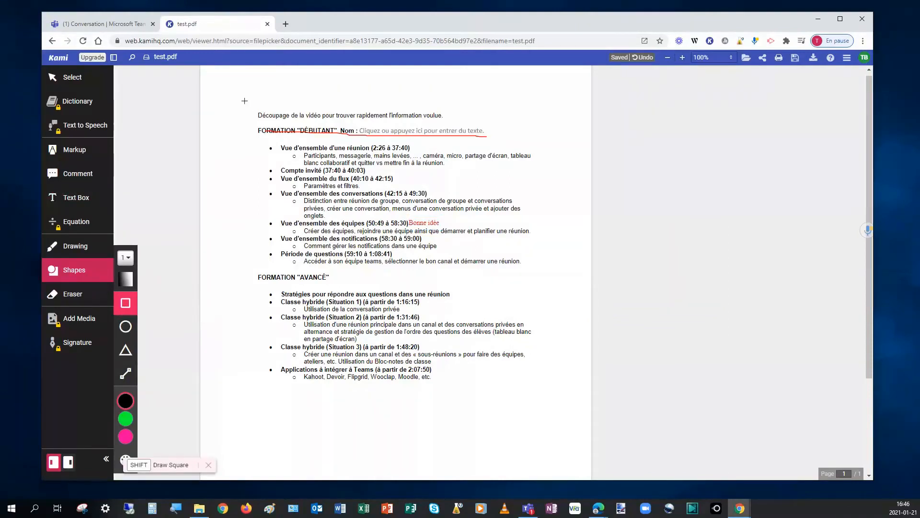
mouse_move(254, 138)
mouse_down()
mouse_move(358, 210)
mouse_move(545, 207)
mouse_up()
mouse_move(126, 438)
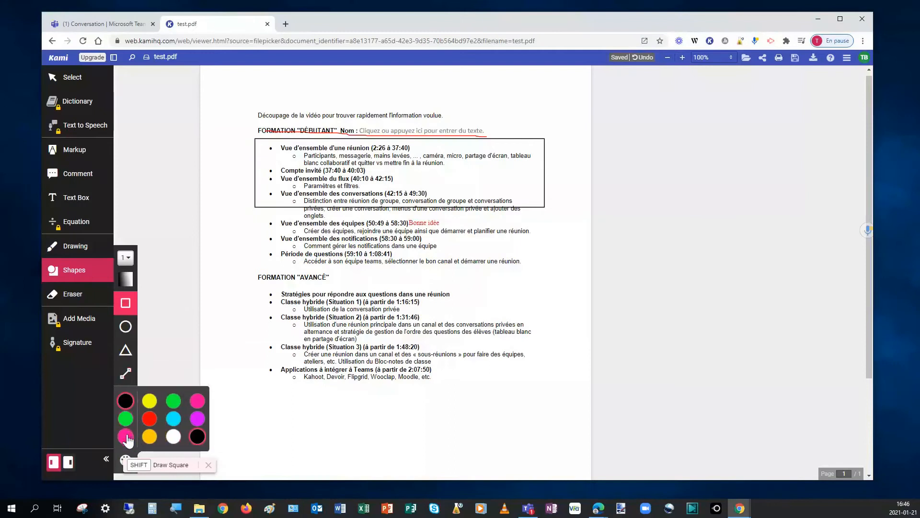
click(152, 419)
drag(249, 275, 508, 308)
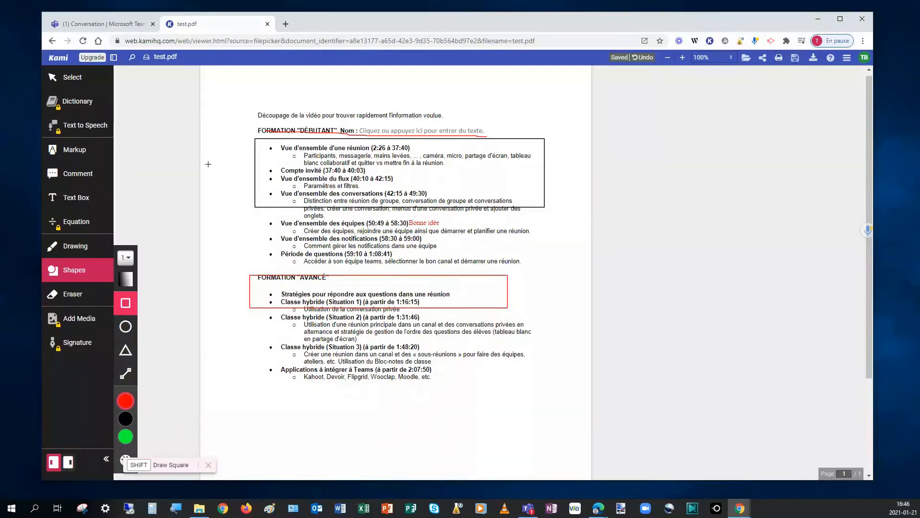
Step: Place an empty yellow comment marker on the page beside the document's first line
click(83, 176)
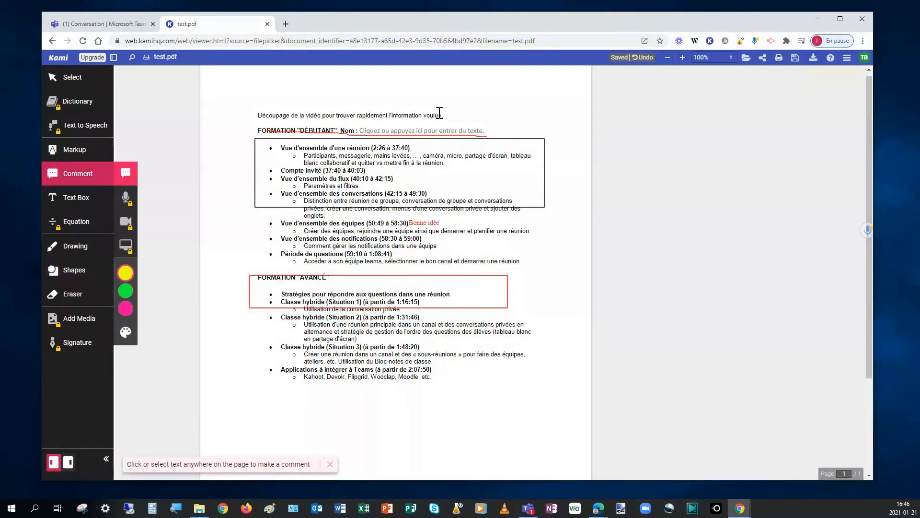
click(530, 115)
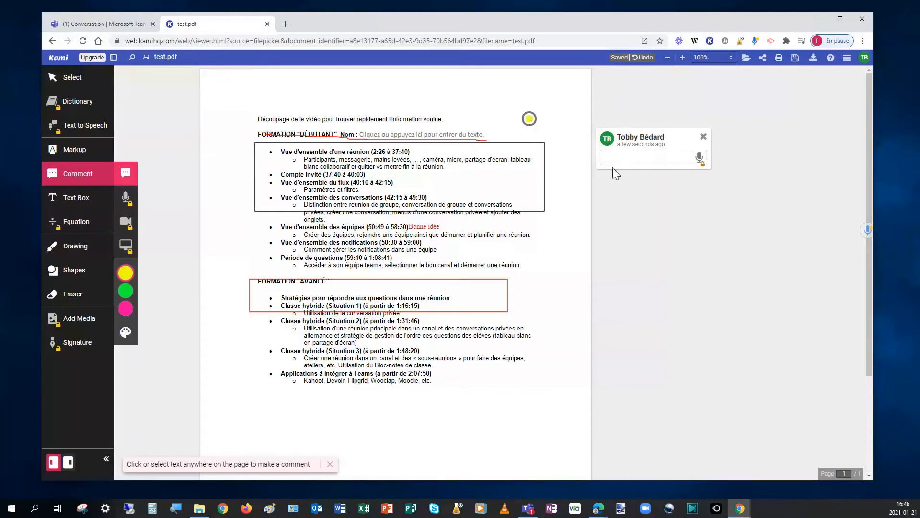
Step: Open the sharing options for test.pdf and examine the share link, the link sharing setting and the sharing permissions
click(762, 61)
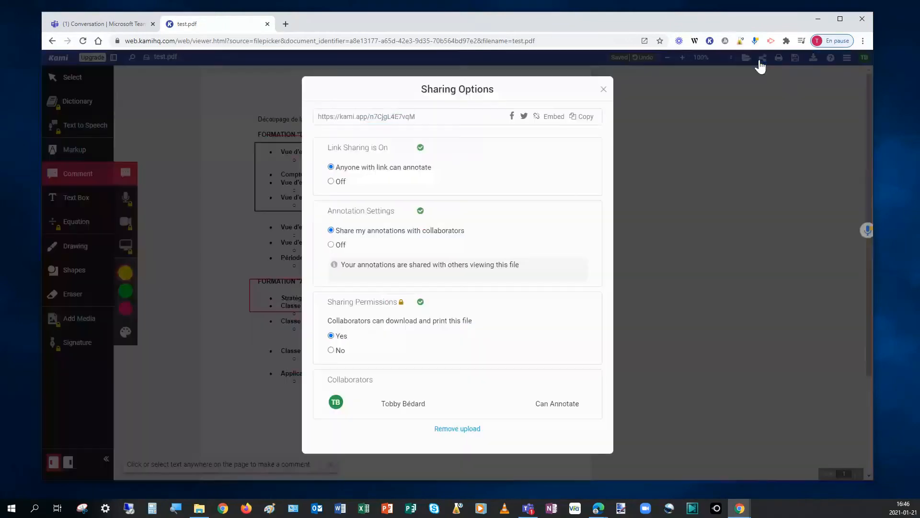
click(421, 118)
drag(428, 117, 314, 117)
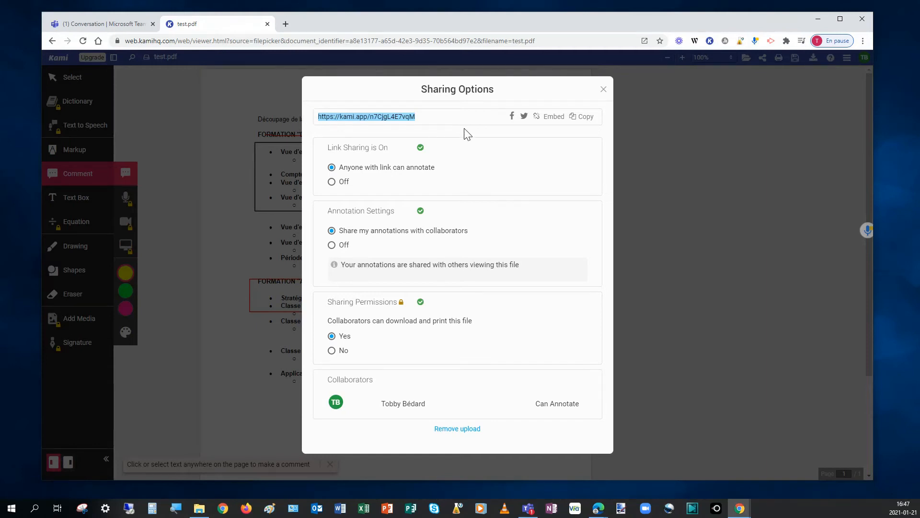
click(449, 116)
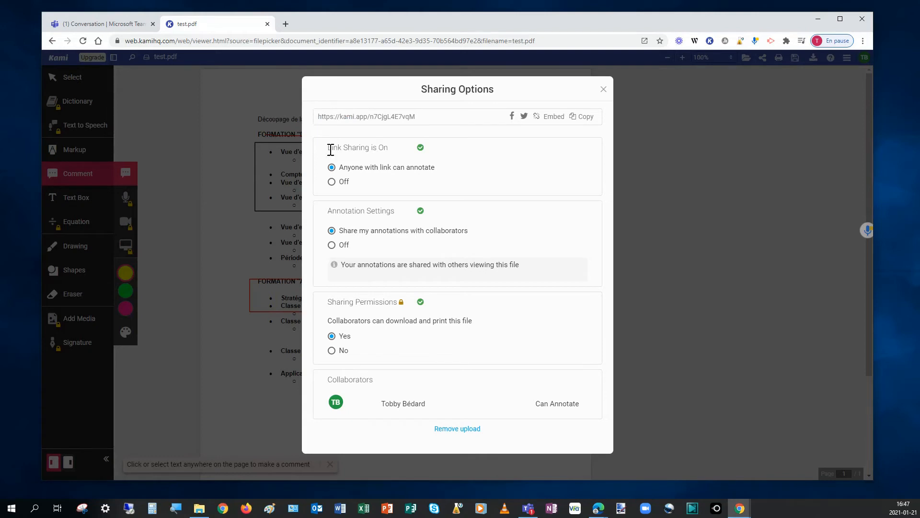
drag(331, 146, 390, 153)
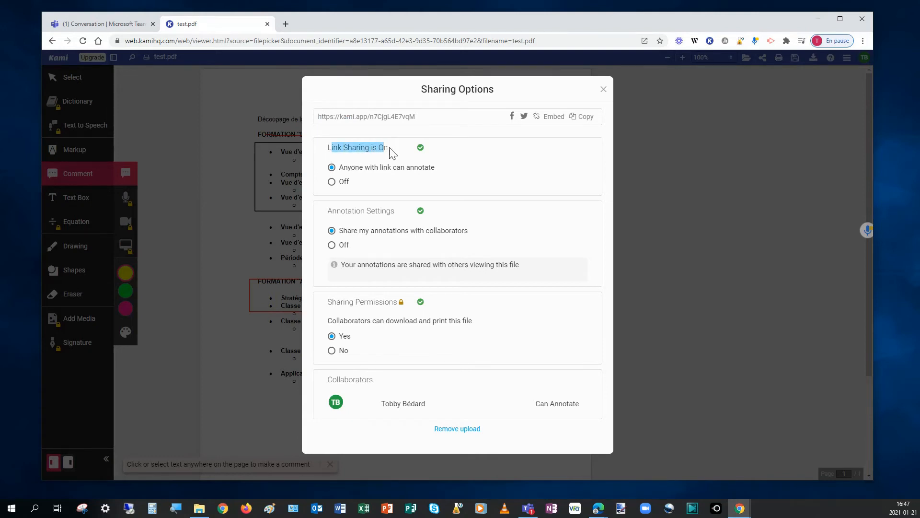
drag(328, 147, 386, 157)
drag(330, 301, 385, 302)
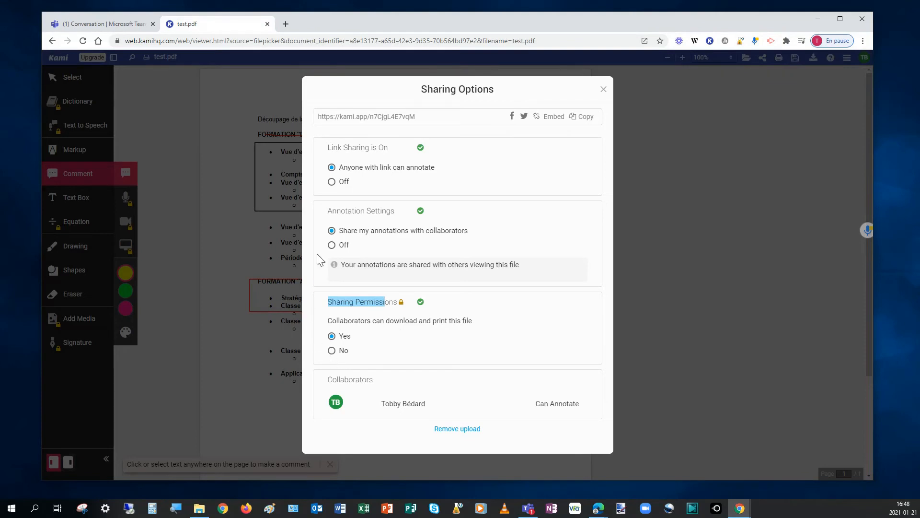
Step: Try to set the collaborators' download and print permission to No, dismiss the upgrade offer, and highlight the permission's description
click(337, 357)
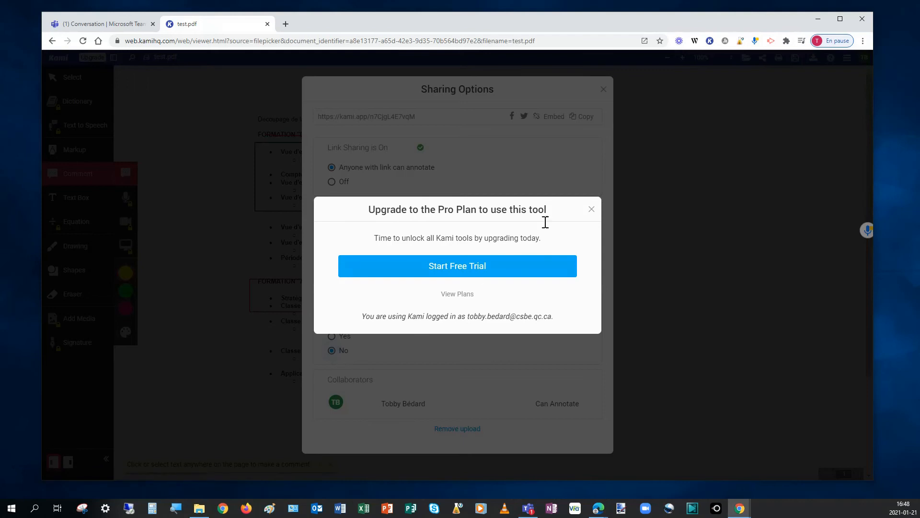
click(591, 210)
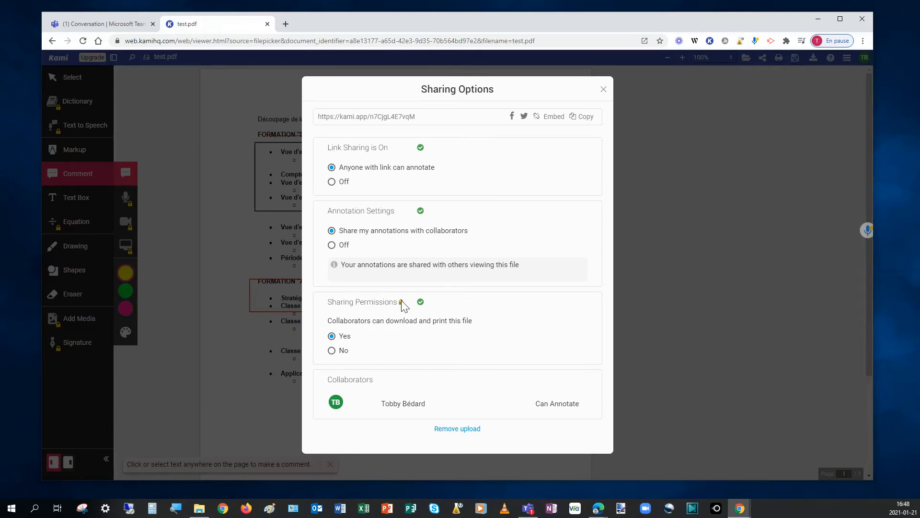
drag(331, 324, 469, 322)
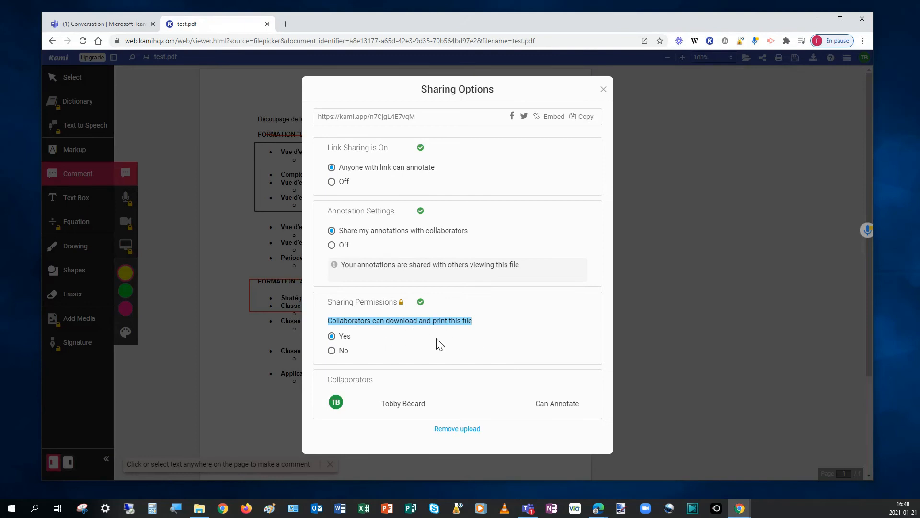
Step: Copy the Kami share link of test.pdf and close the sharing options
click(441, 120)
drag(413, 116, 315, 121)
key(ctrl+c)
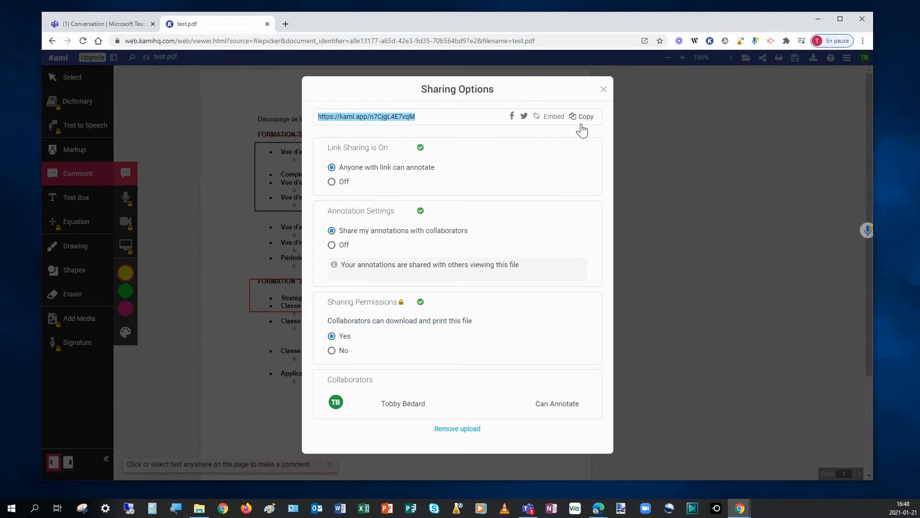
click(603, 89)
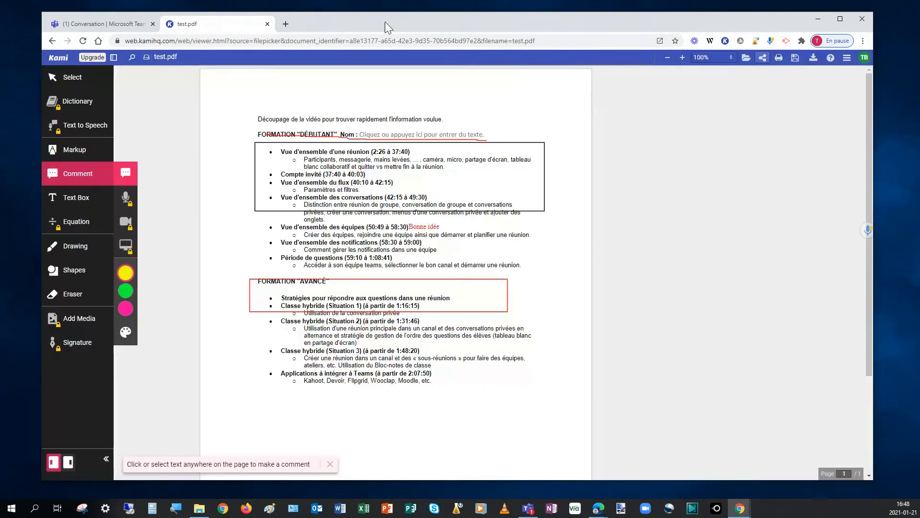
Step: Switch to the Teams desktop window with the class notebook, move it over the browser and enlarge it
click(91, 24)
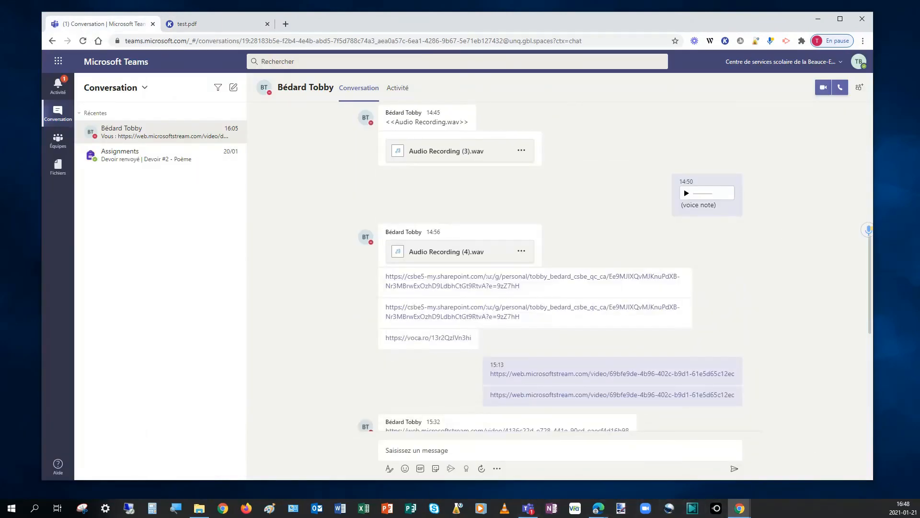
click(528, 507)
drag(740, 45, 196, 66)
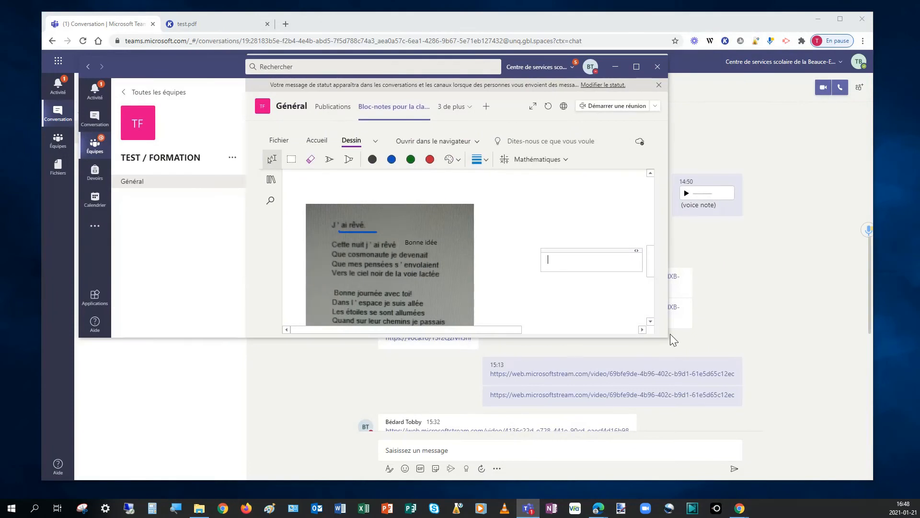
drag(669, 338, 754, 430)
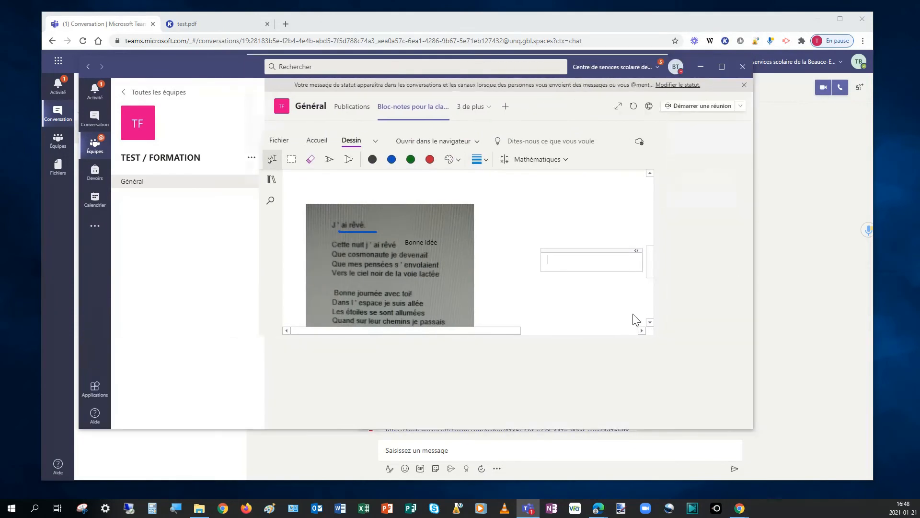
Step: Move the empty note container next to the poem photo and paste the Kami share link into it as a hyperlink
mouse_move(583, 249)
mouse_down()
mouse_move(519, 218)
mouse_move(528, 225)
mouse_up()
click(538, 241)
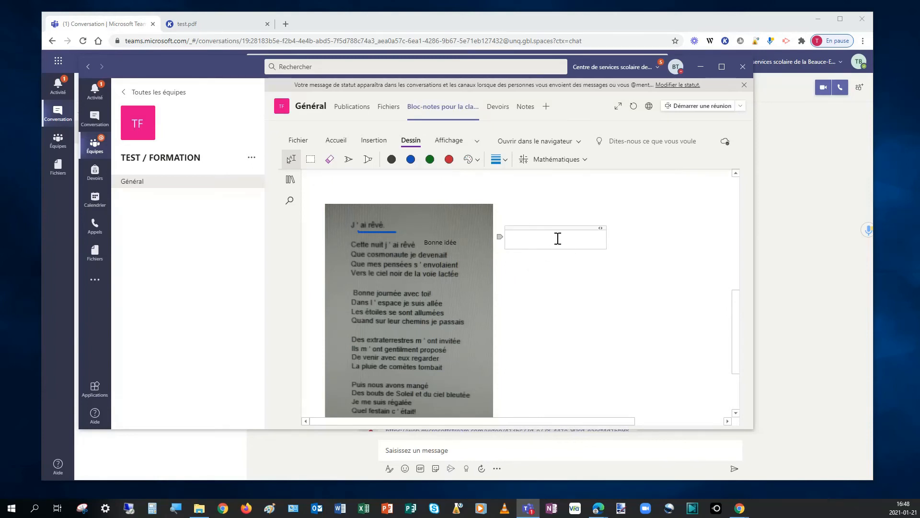
key(ctrl+v)
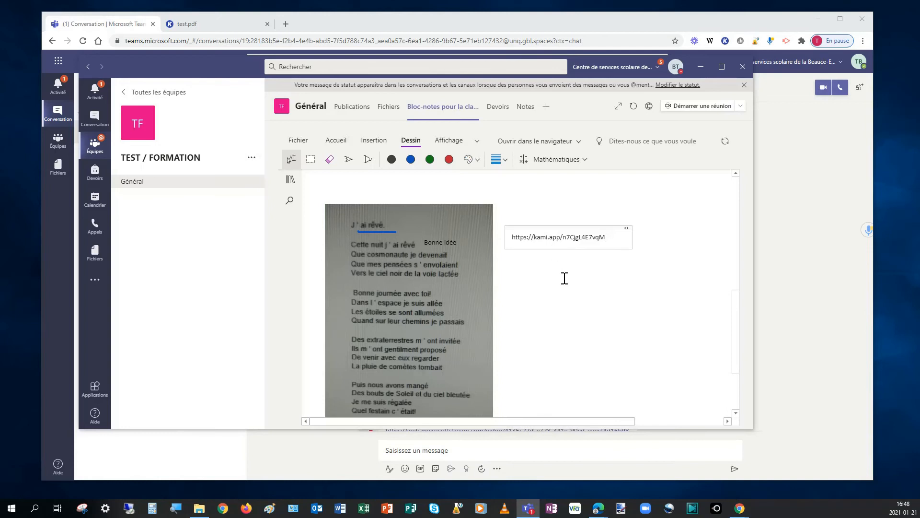
key(Return)
click(627, 318)
Step: Move the Teams desktop window aside and open the TEST / FORMATION class notebook in the browser version of Teams
drag(183, 67, 229, 176)
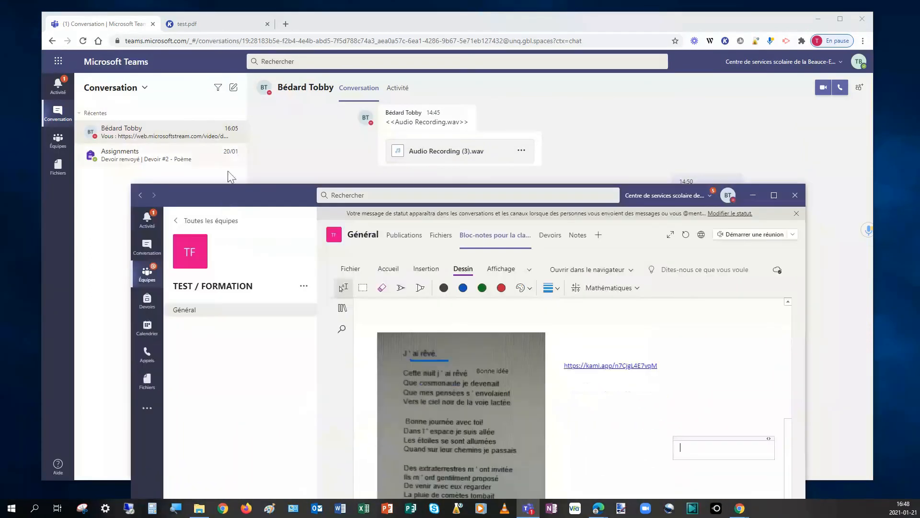
click(187, 71)
click(68, 146)
click(407, 94)
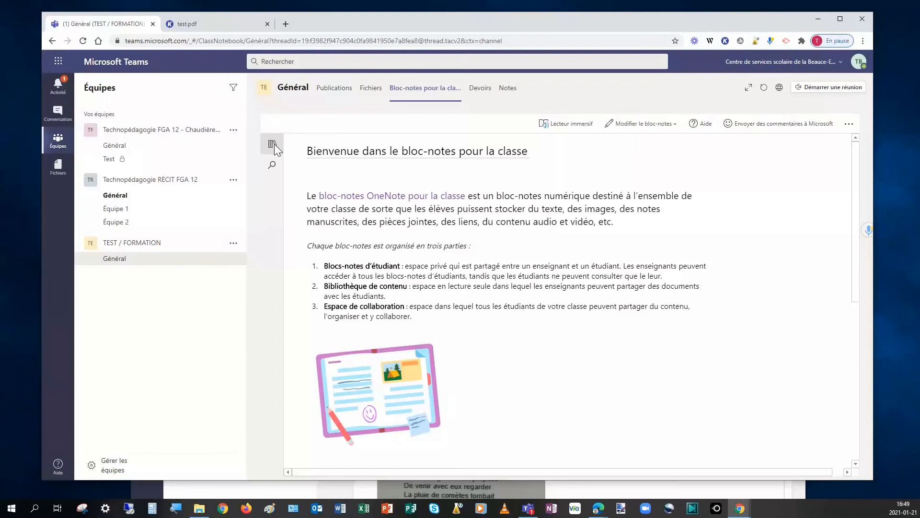
Step: Open the page "Rétroagir dans un PDF ou une photo" in the student's Documents section of the notebook
click(275, 144)
click(363, 217)
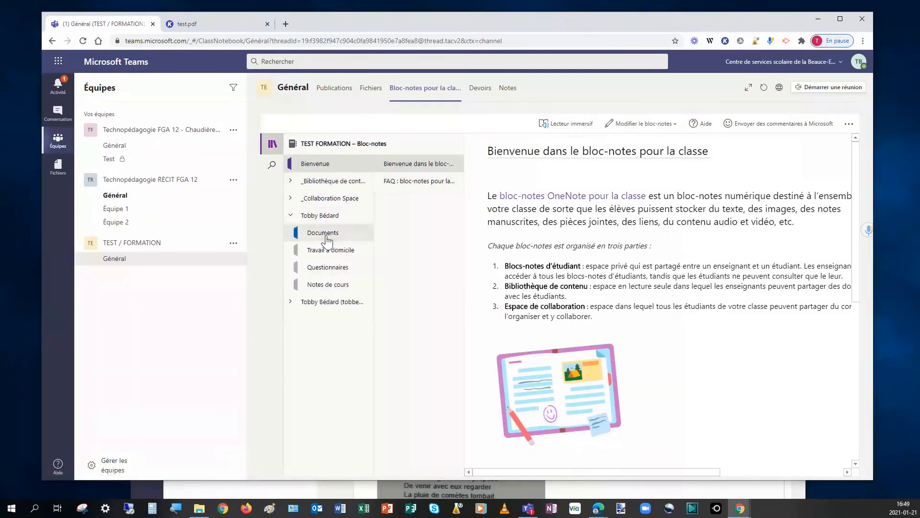
click(326, 236)
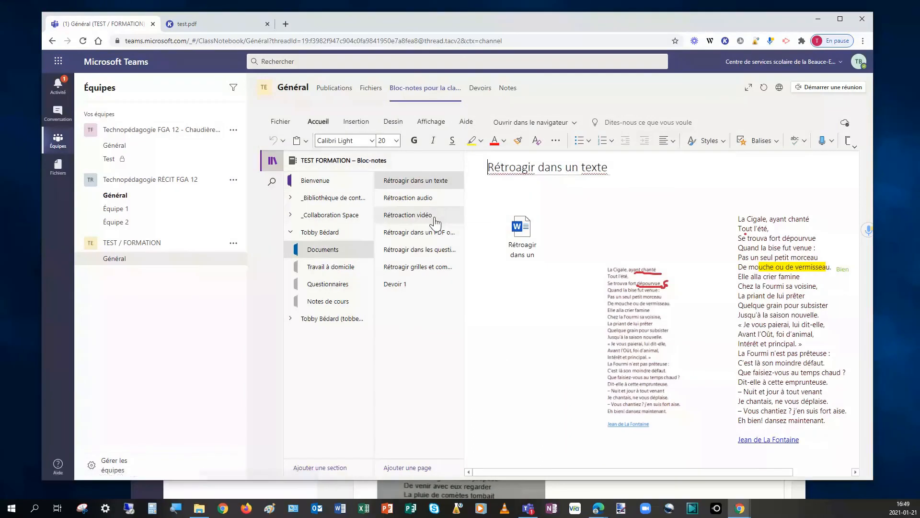
click(433, 233)
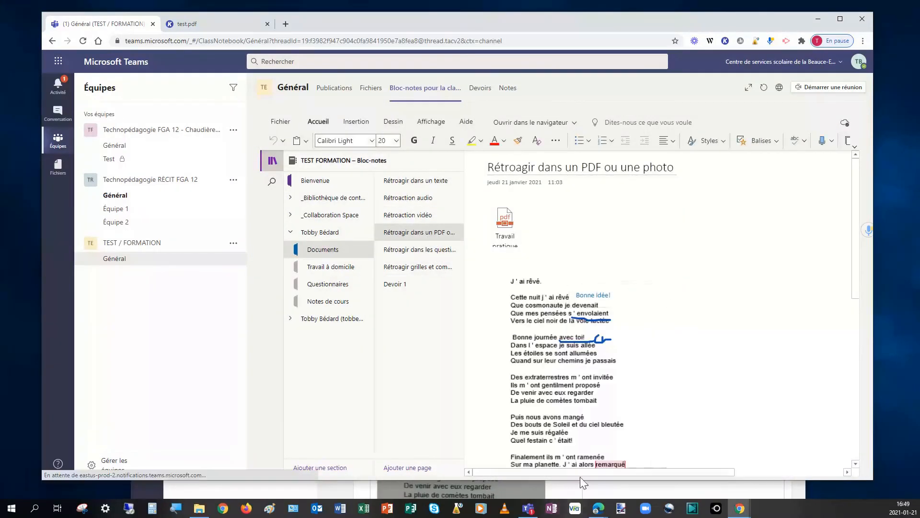
Step: Follow the Kami link beside the poem photo, check the annotated test.pdf it opens, and close that copy again
scroll(660, 320, down, 3)
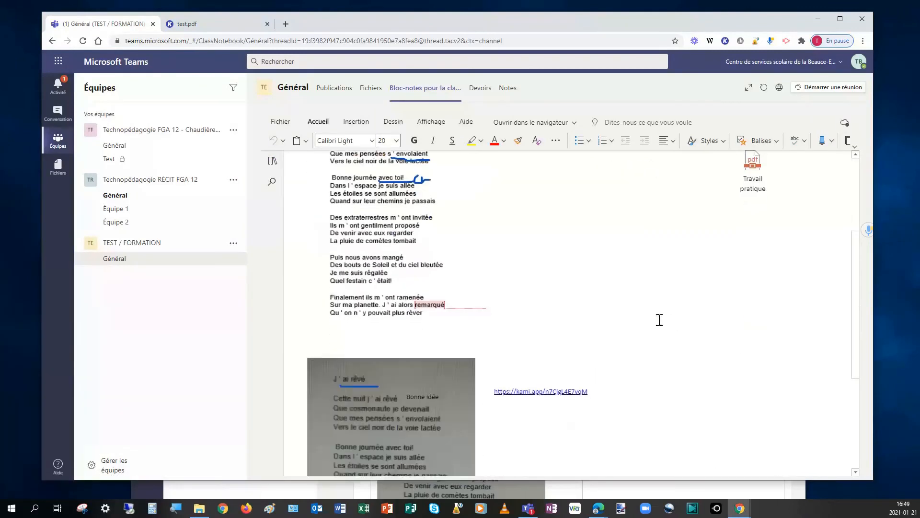
scroll(659, 320, down, 3)
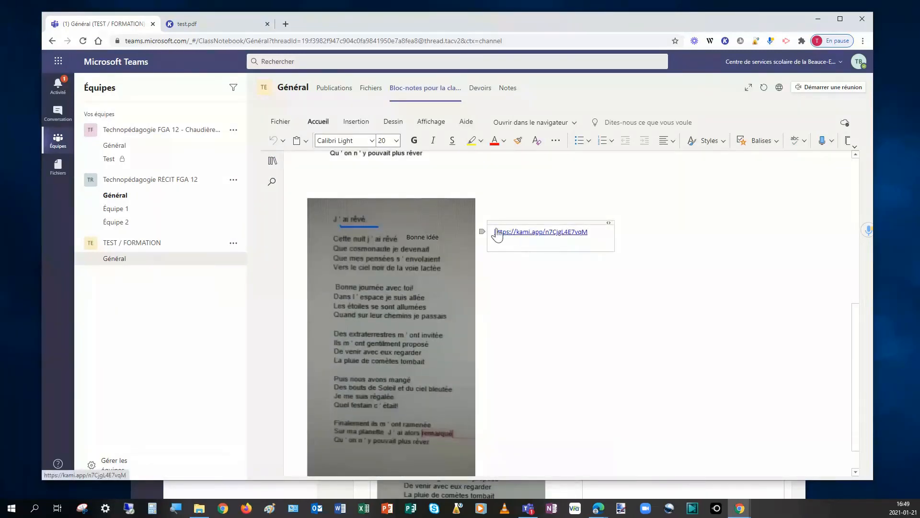
click(494, 234)
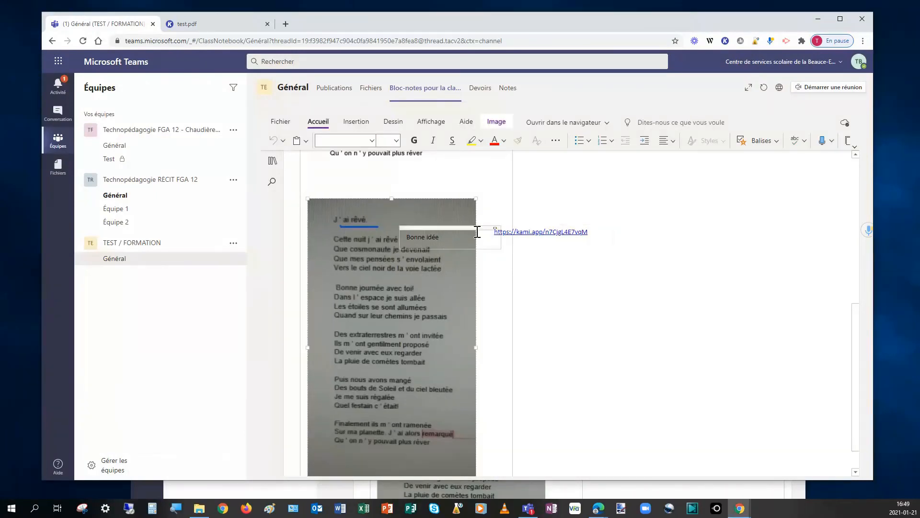
click(530, 237)
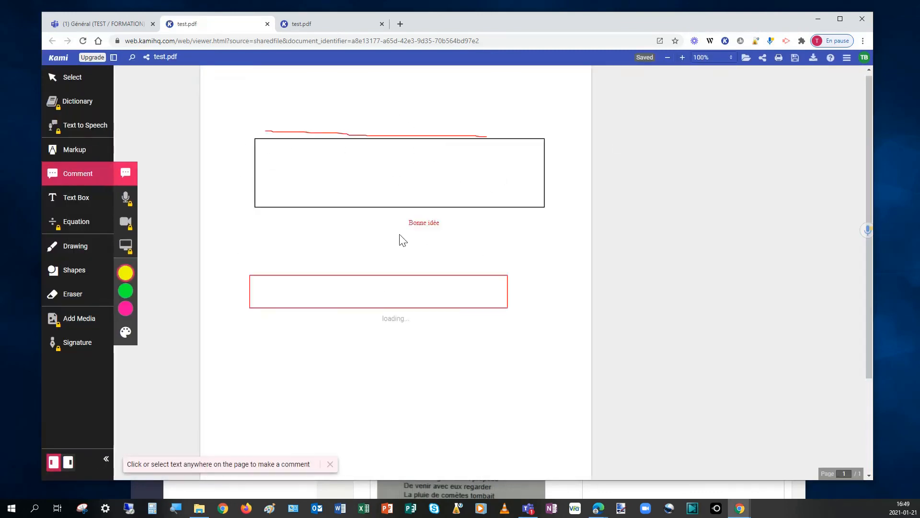
click(267, 24)
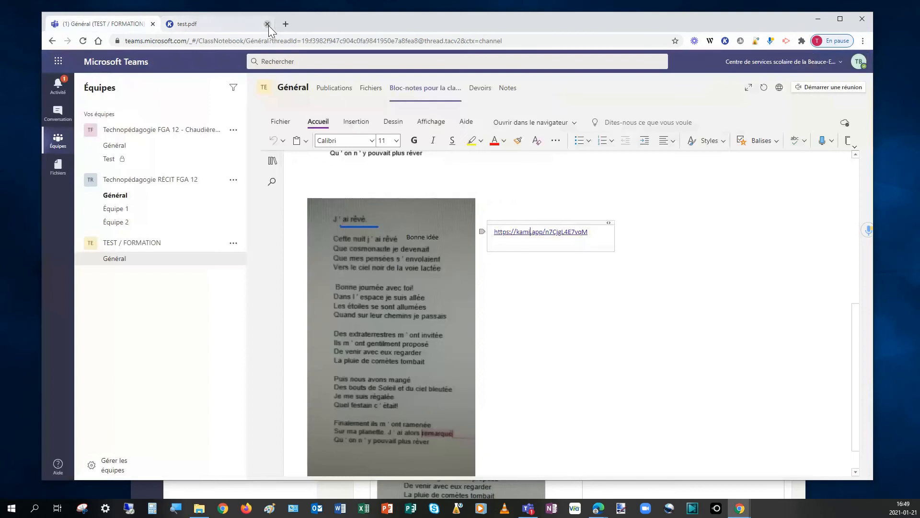
Step: Copy the Kami link from the notebook page and open Devoirs #2 - poème.docx from the student's assignment "Devoir #2 - Poème"
drag(597, 239, 473, 235)
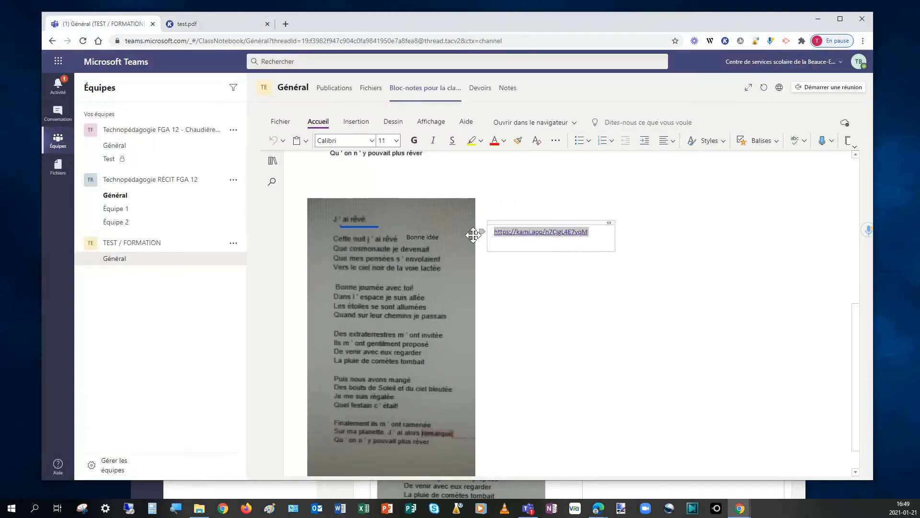
click(479, 89)
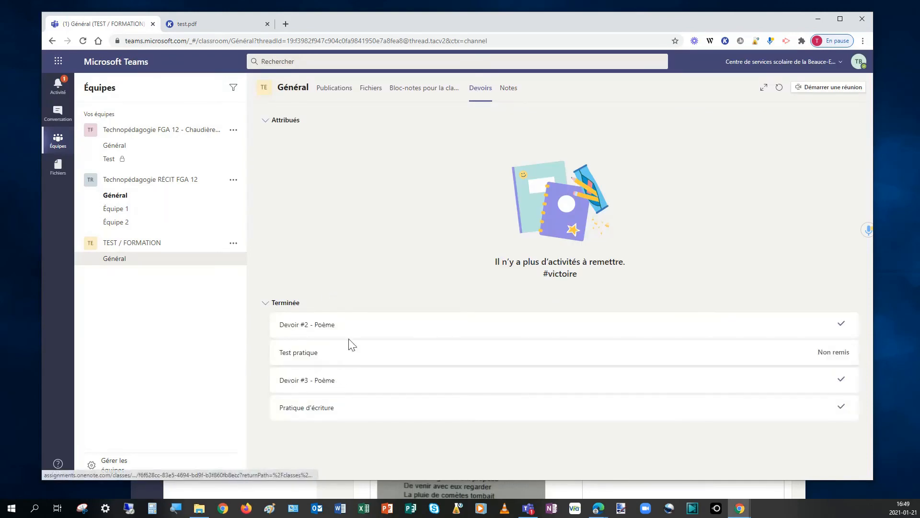
click(313, 338)
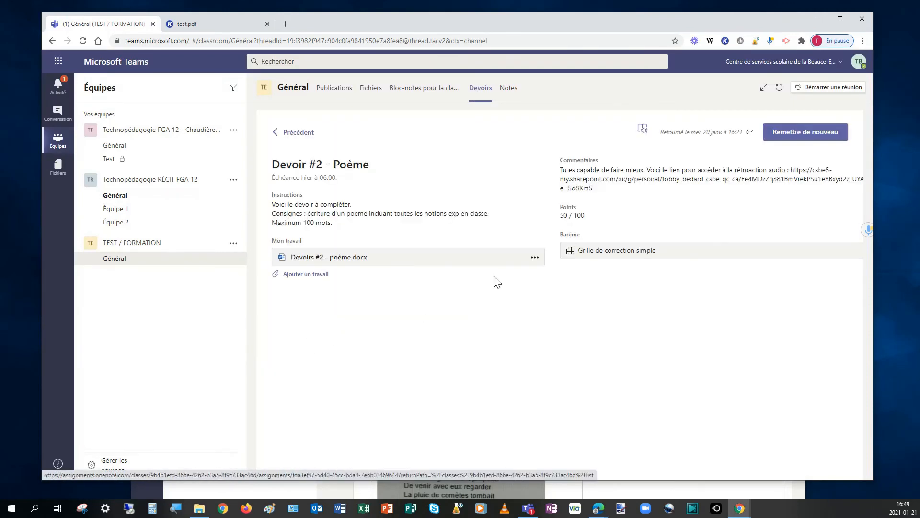
click(360, 261)
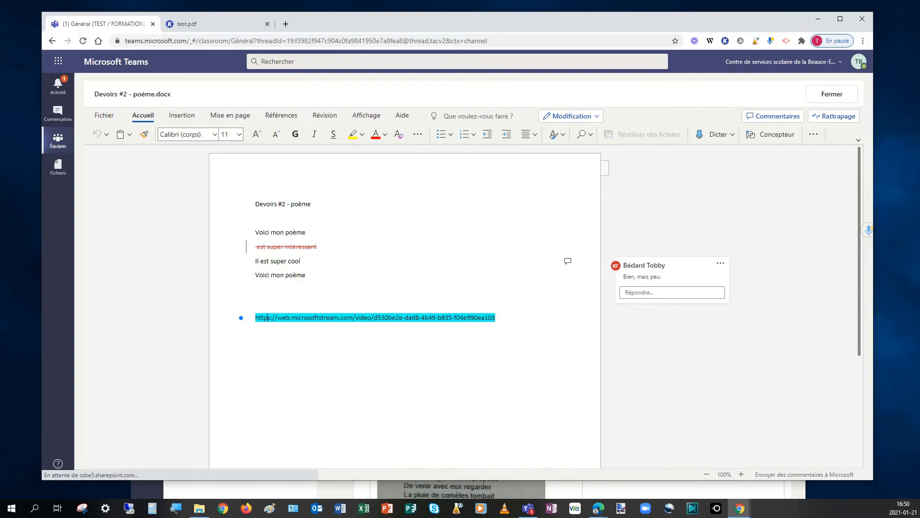
Step: Switch to the Teams desktop window, move it over the browser, show the class assignments and enlarge the window
click(528, 508)
drag(293, 191, 202, 15)
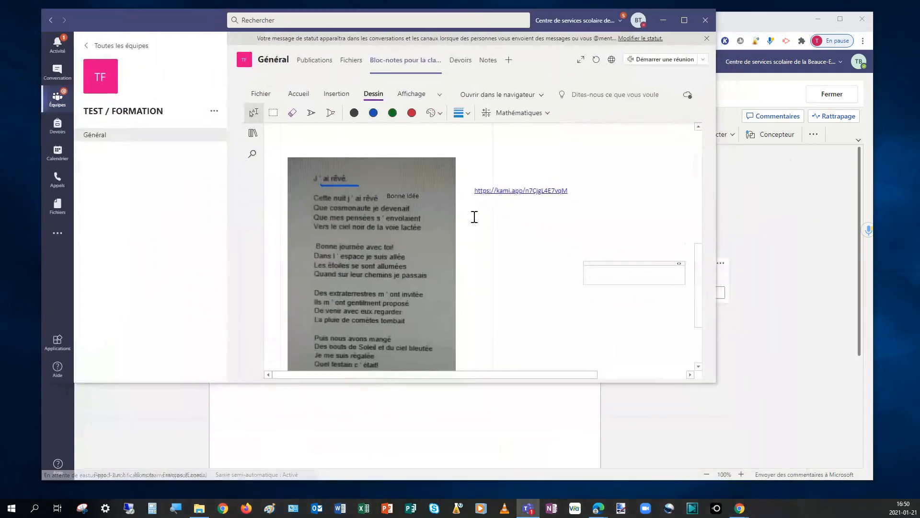
click(461, 64)
drag(714, 382, 854, 453)
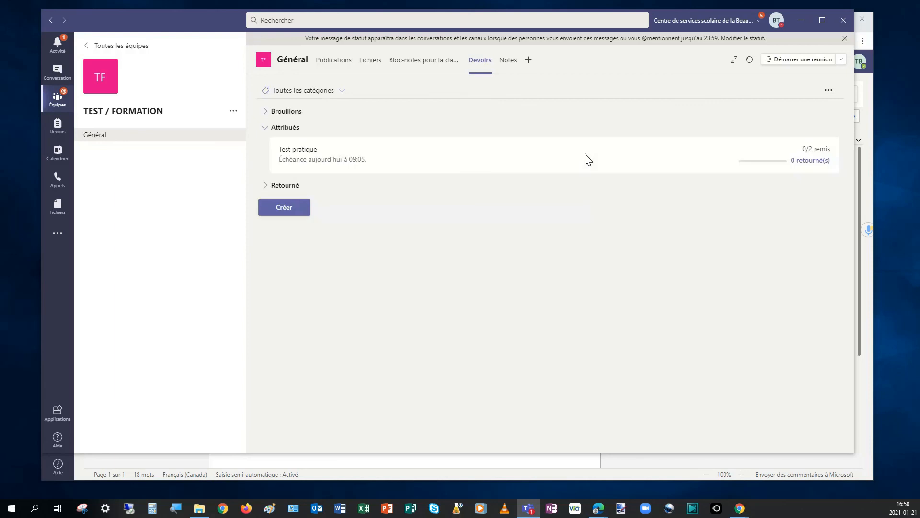
Step: Open the student's returned submission for "Devoir #2 - Poème" from the returned assignments
click(292, 215)
click(288, 186)
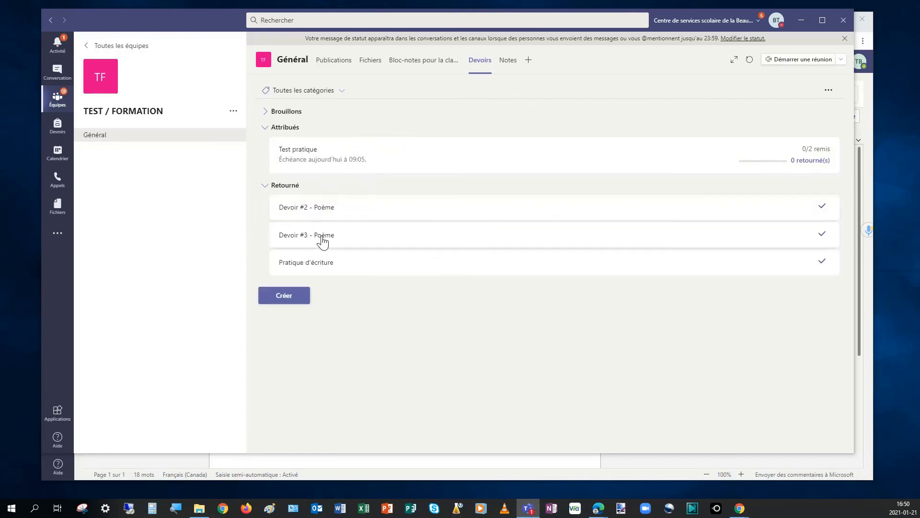
click(322, 211)
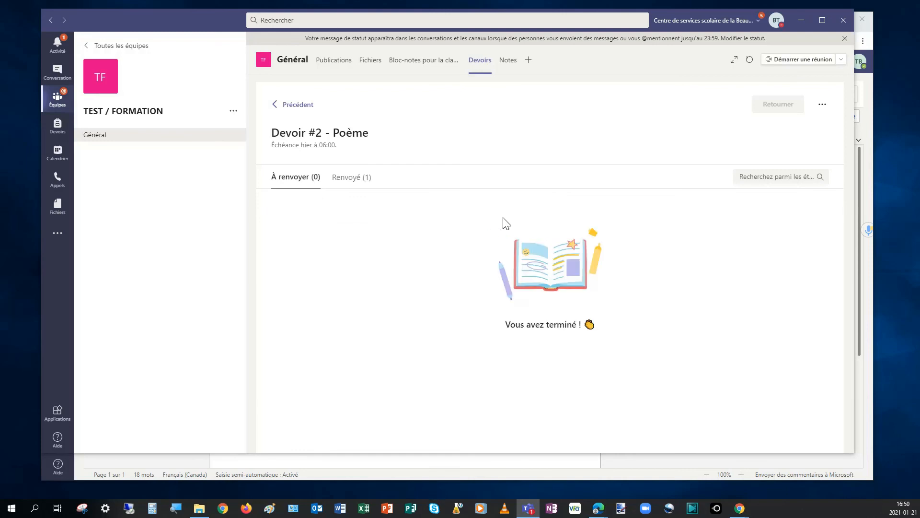
click(364, 184)
click(491, 229)
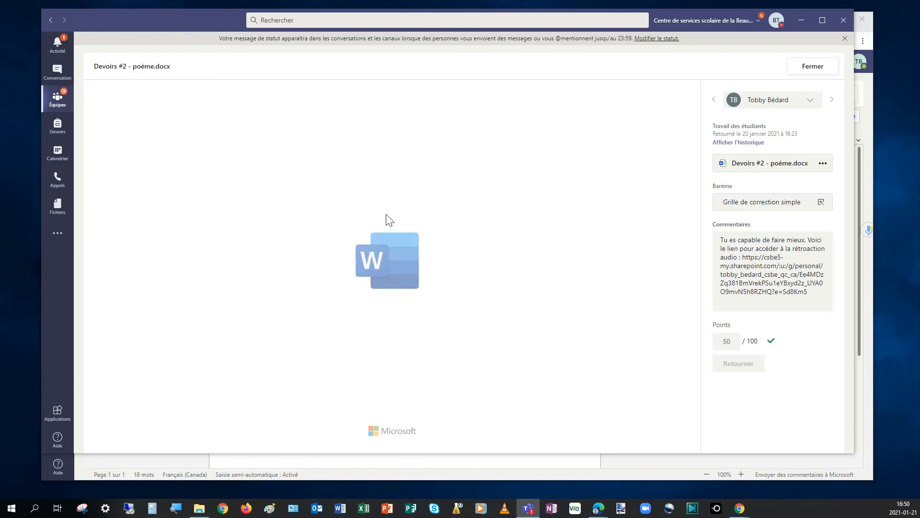
Step: Replace the audio feedback reference and its link in the feedback comment with "sur le pdf :" and the pasted Kami share link
drag(813, 294, 723, 261)
key(BackSpace)
text(vido)
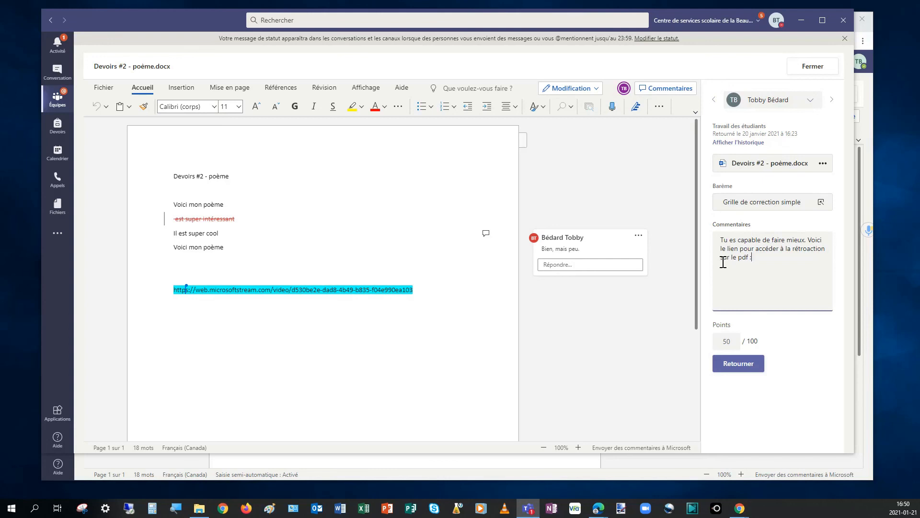
drag(818, 267, 727, 271)
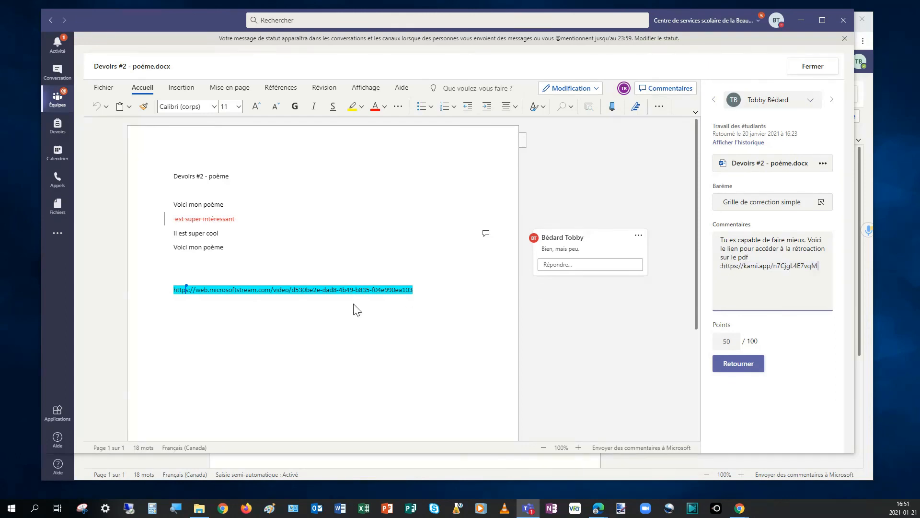
Step: Paste the Kami share link on a new line below the Microsoft Stream link in the student's Word document
click(579, 264)
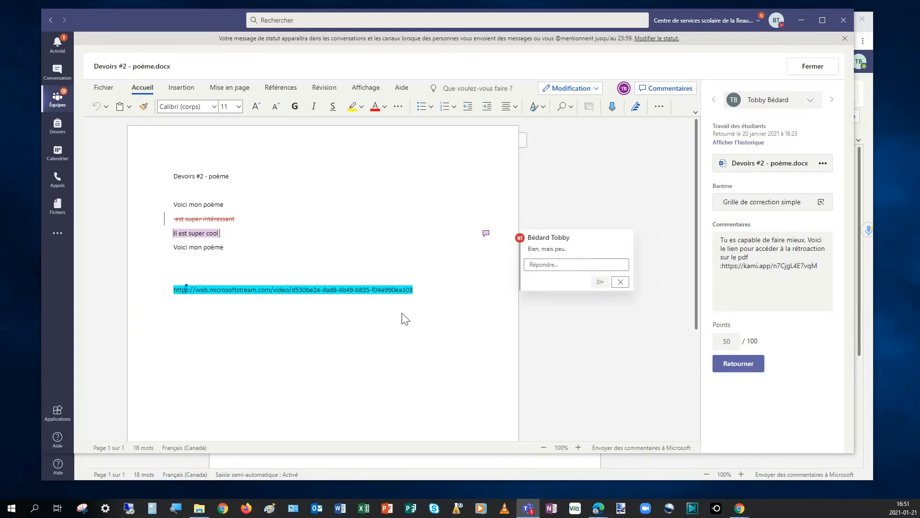
click(431, 277)
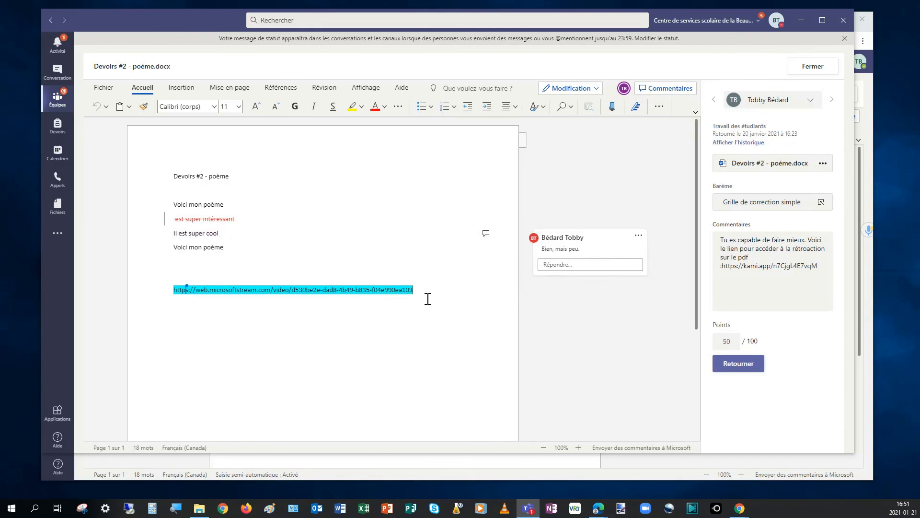
click(428, 298)
key(Return)
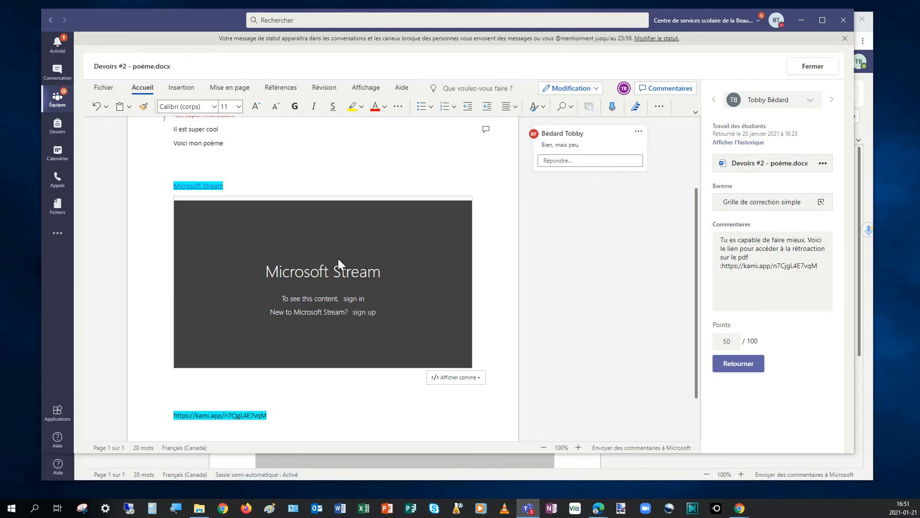
Step: Minimize the Teams desktop window, return to test.pdf in Kami in the browser and deselect the black rectangle
click(800, 20)
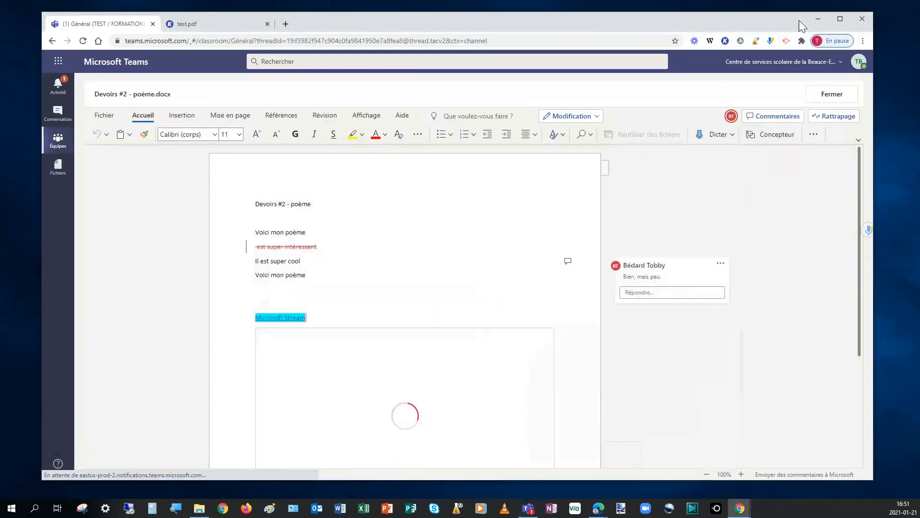
click(196, 26)
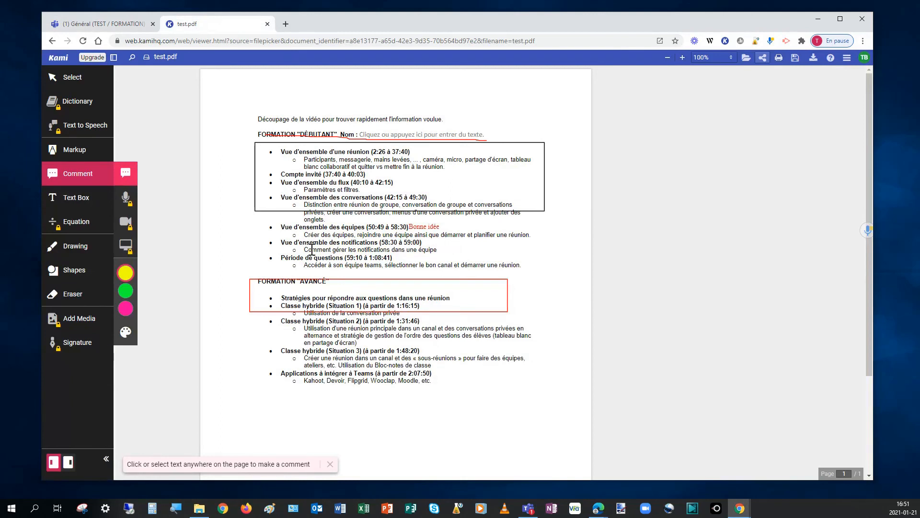
click(285, 212)
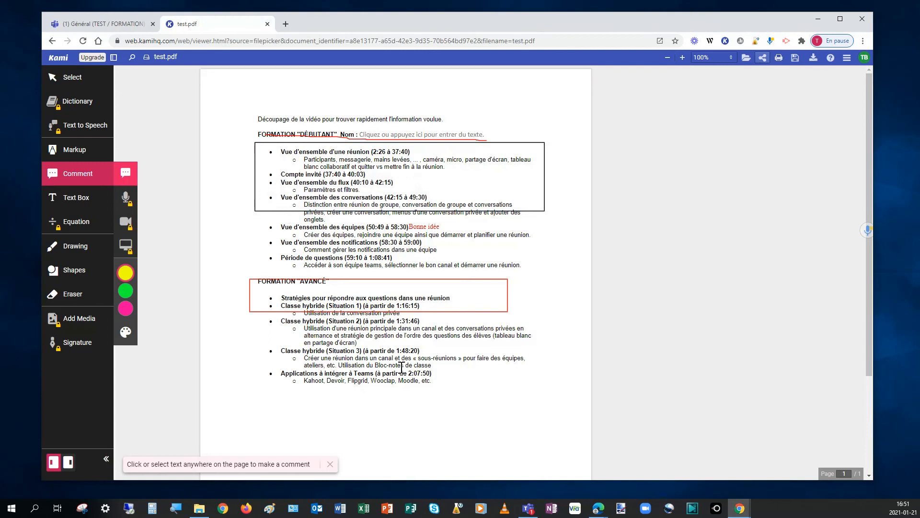